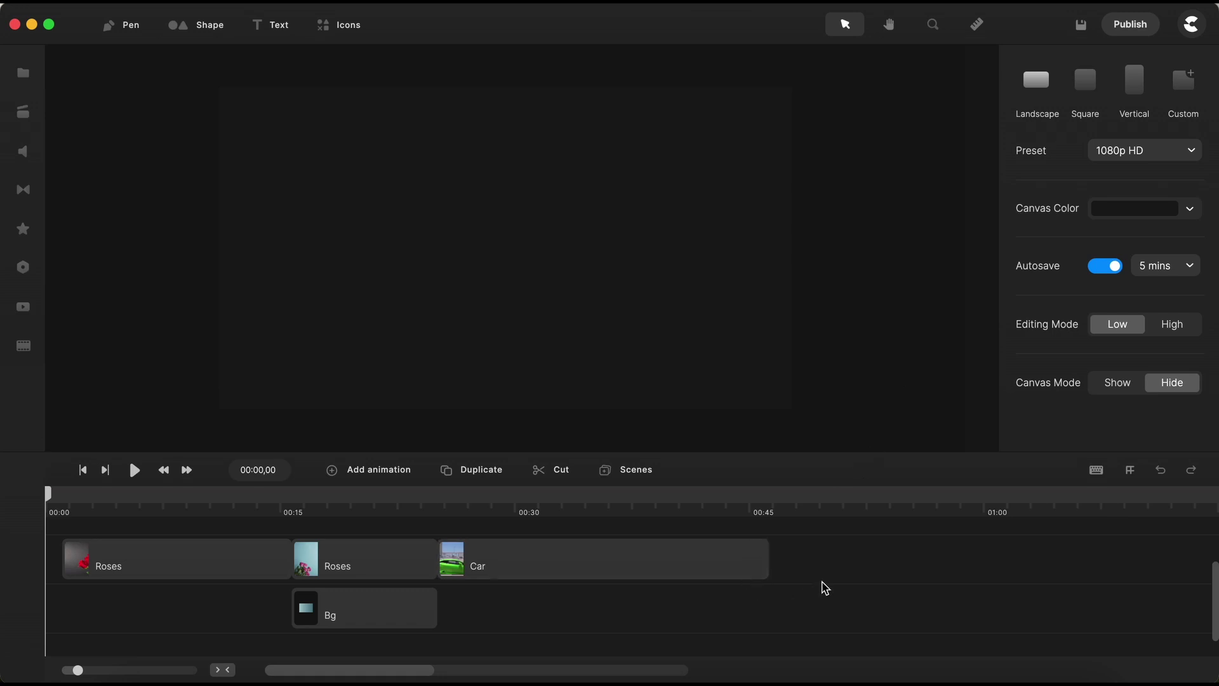
- Select all timeline clips and move them left so the first Roses clip starts at 00:00
left_click_drag(813, 568, 204, 610)
left_click_drag(511, 565, 480, 564)
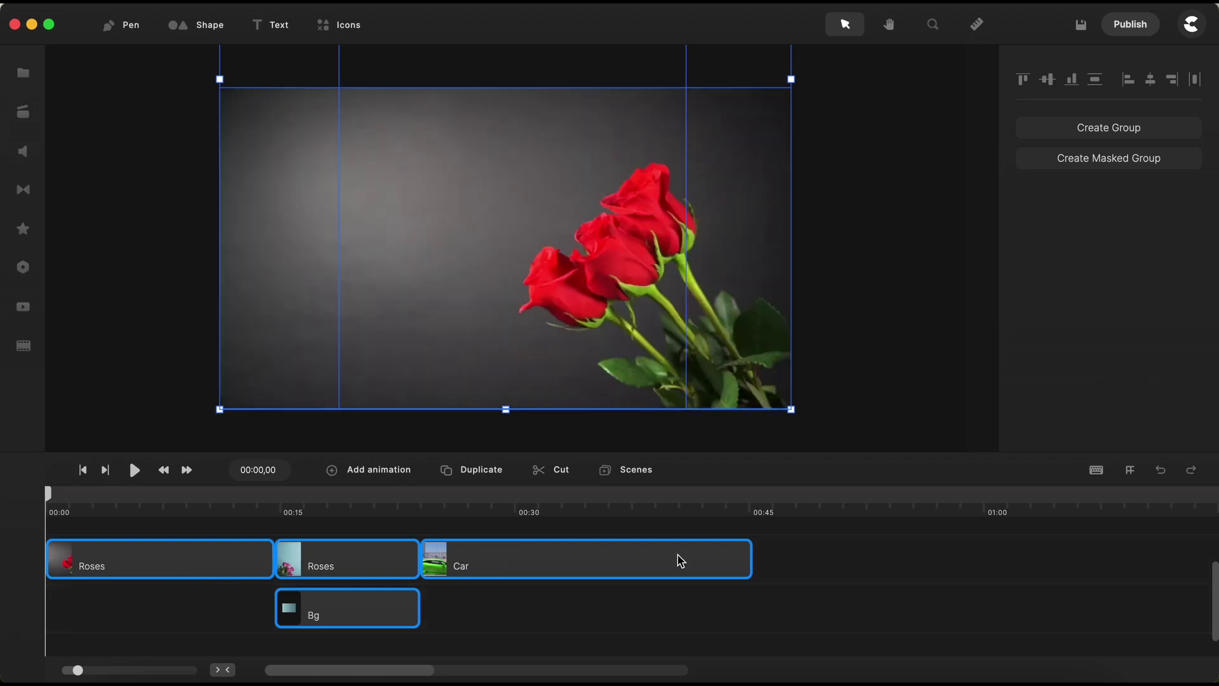
left_click(813, 569)
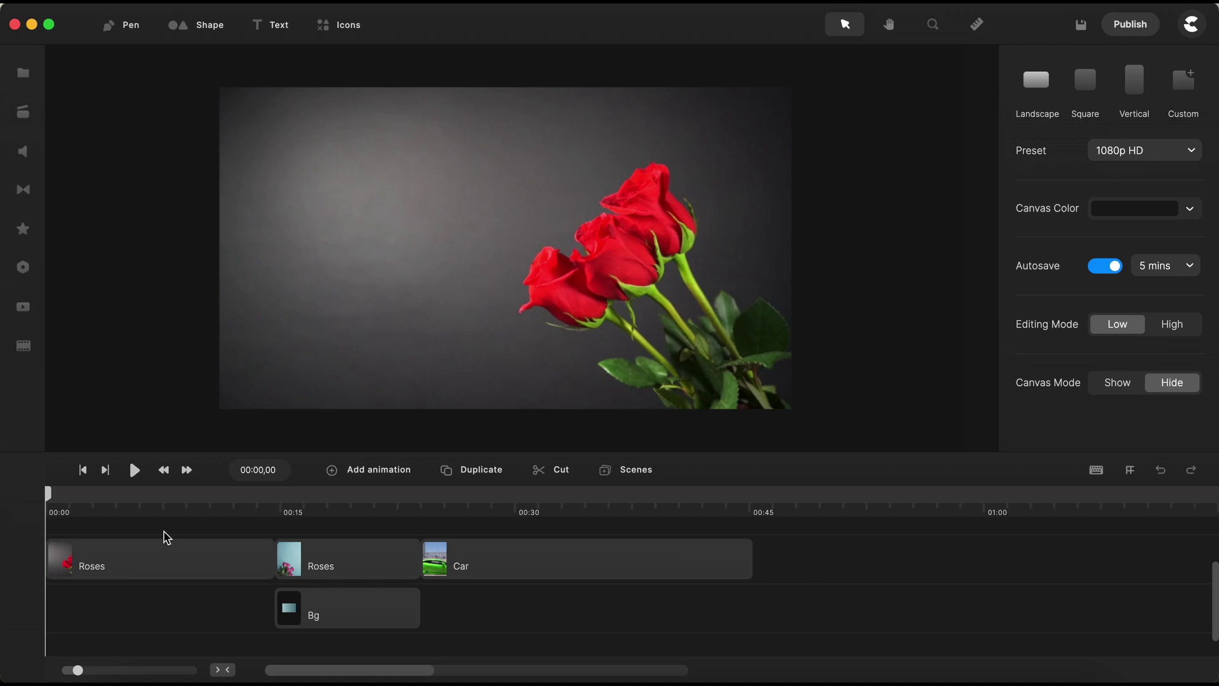
- Play the preview and jump between the pink roses, the Car clip at 00:27 and the red roses at 00:10
left_click(134, 470)
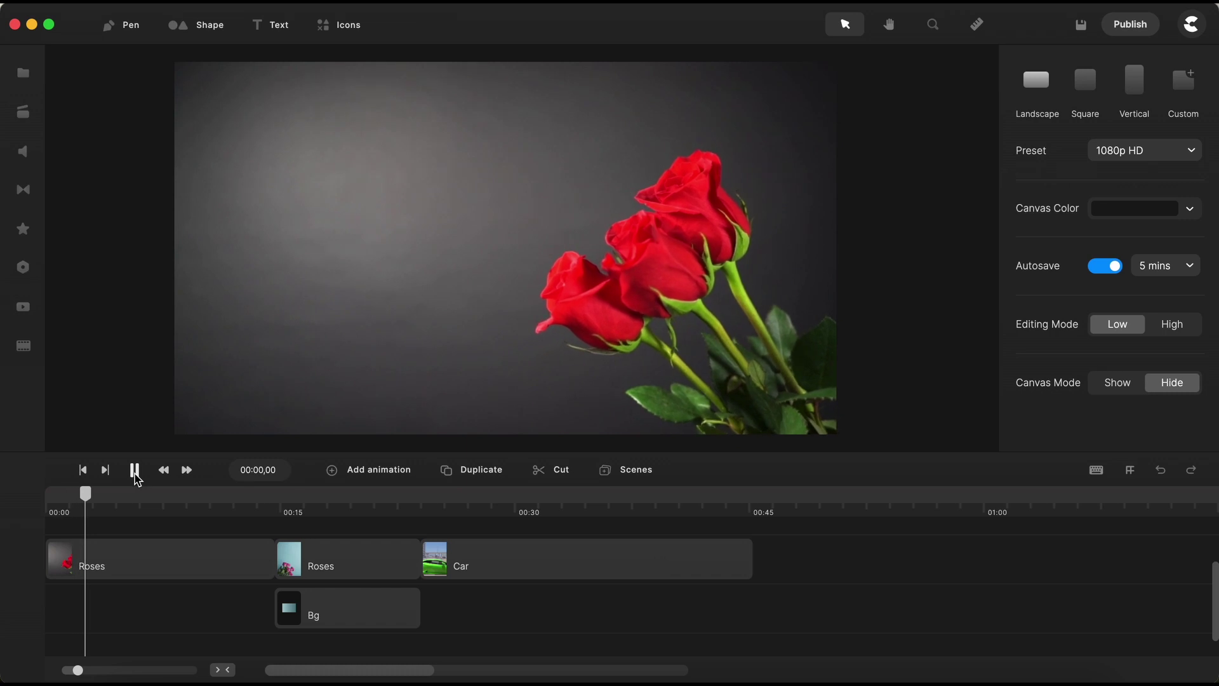
left_click(134, 471)
left_click(343, 504)
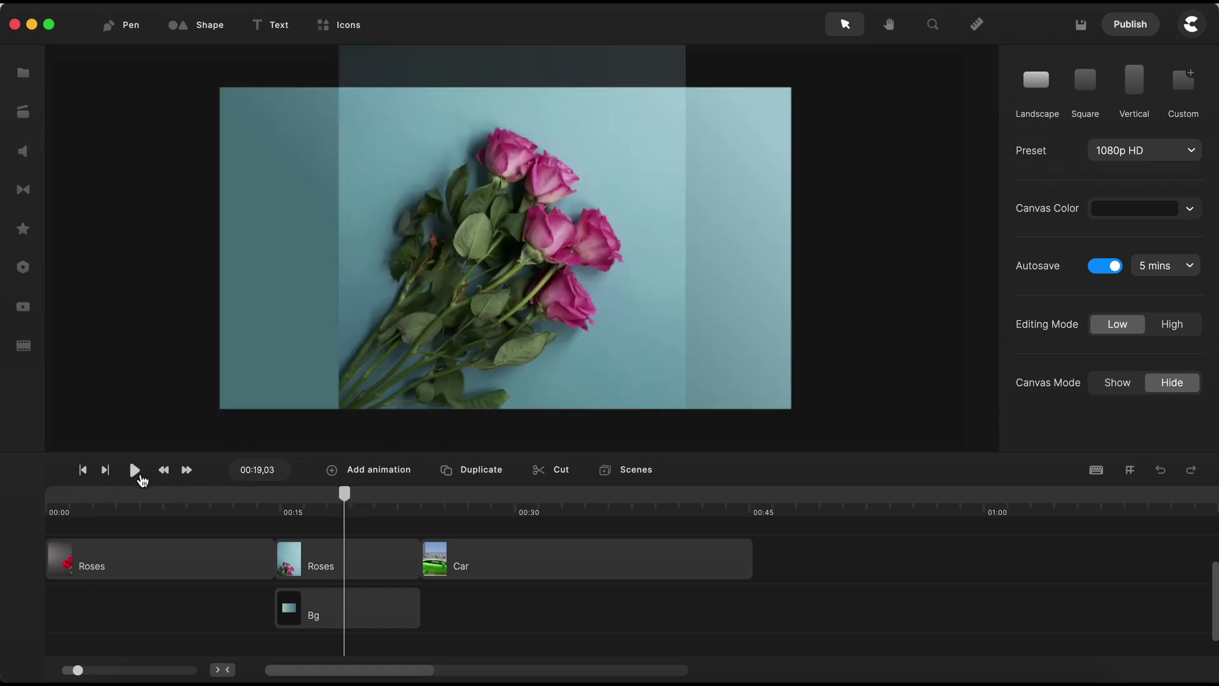
left_click(135, 473)
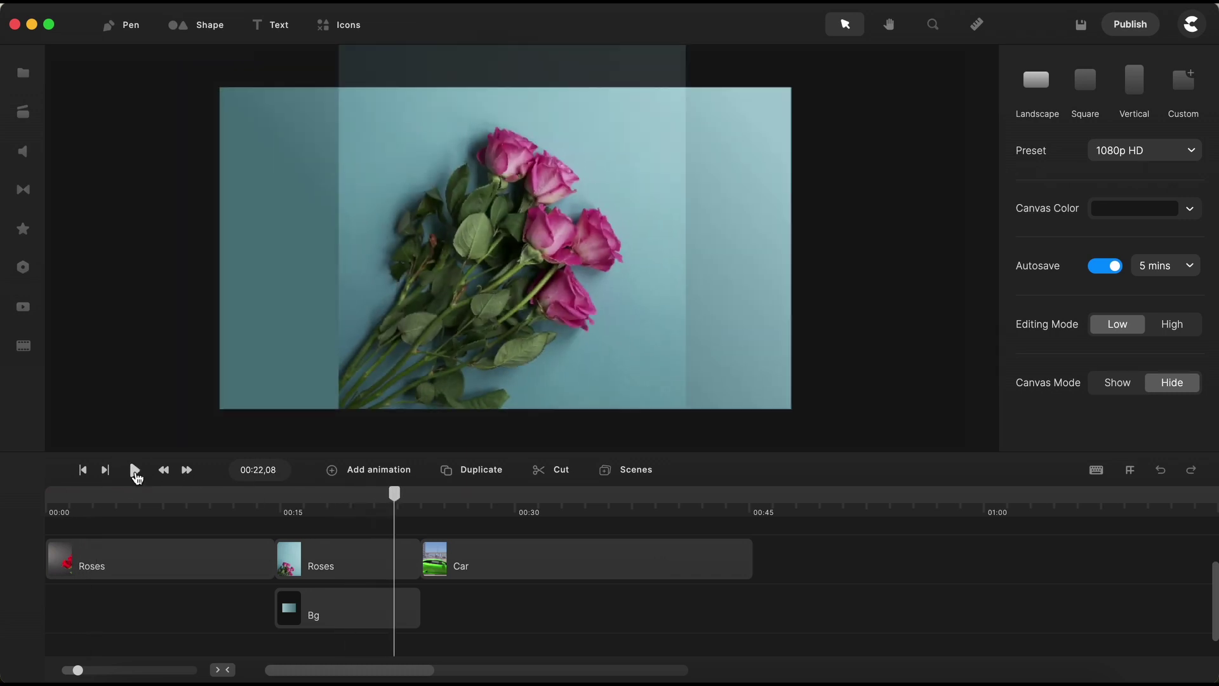
left_click(135, 469)
left_click(474, 508)
left_click(134, 470)
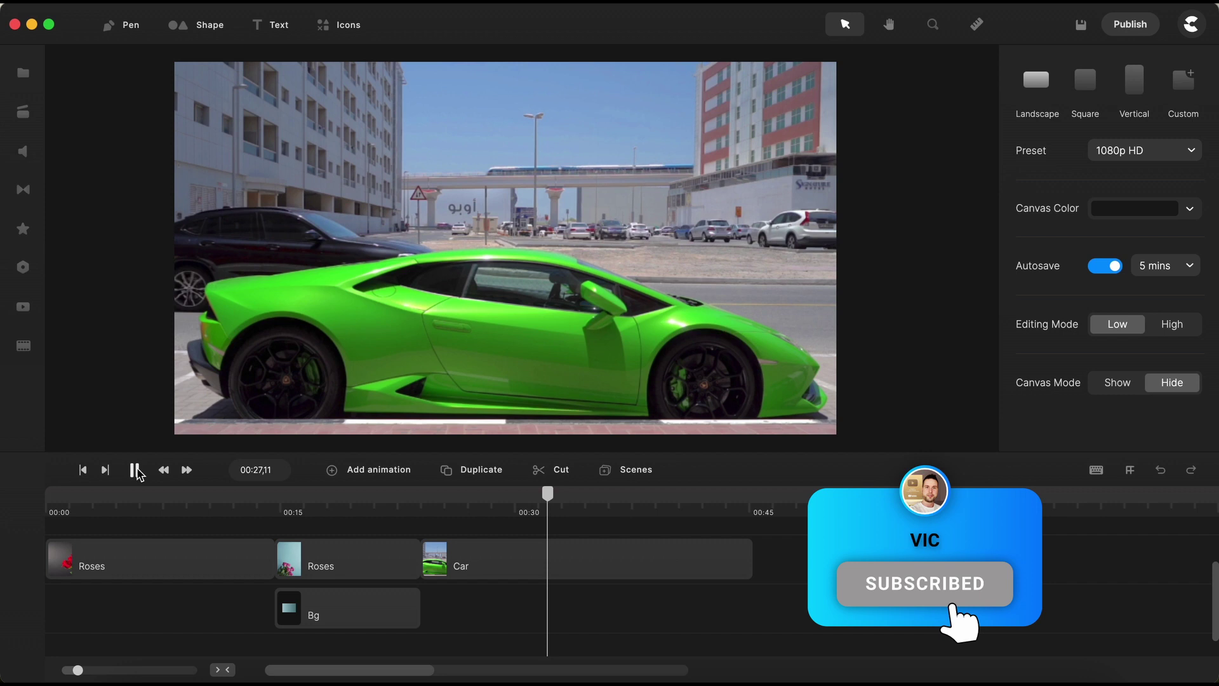
left_click(136, 470)
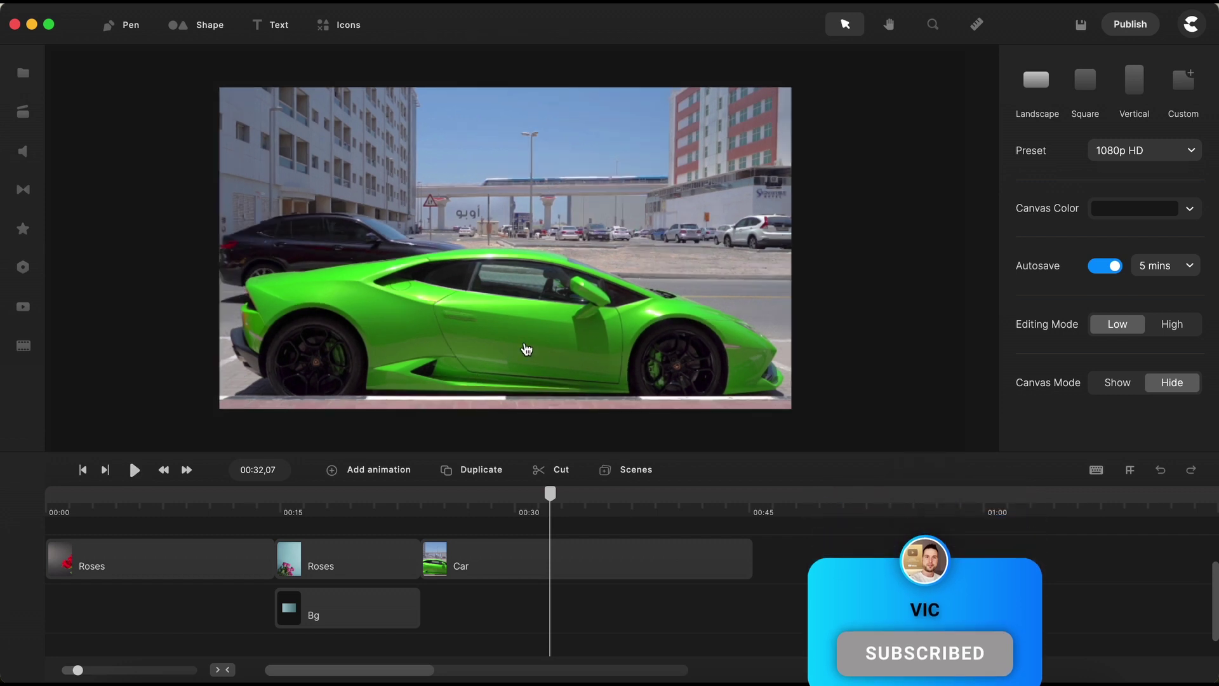
left_click(363, 508)
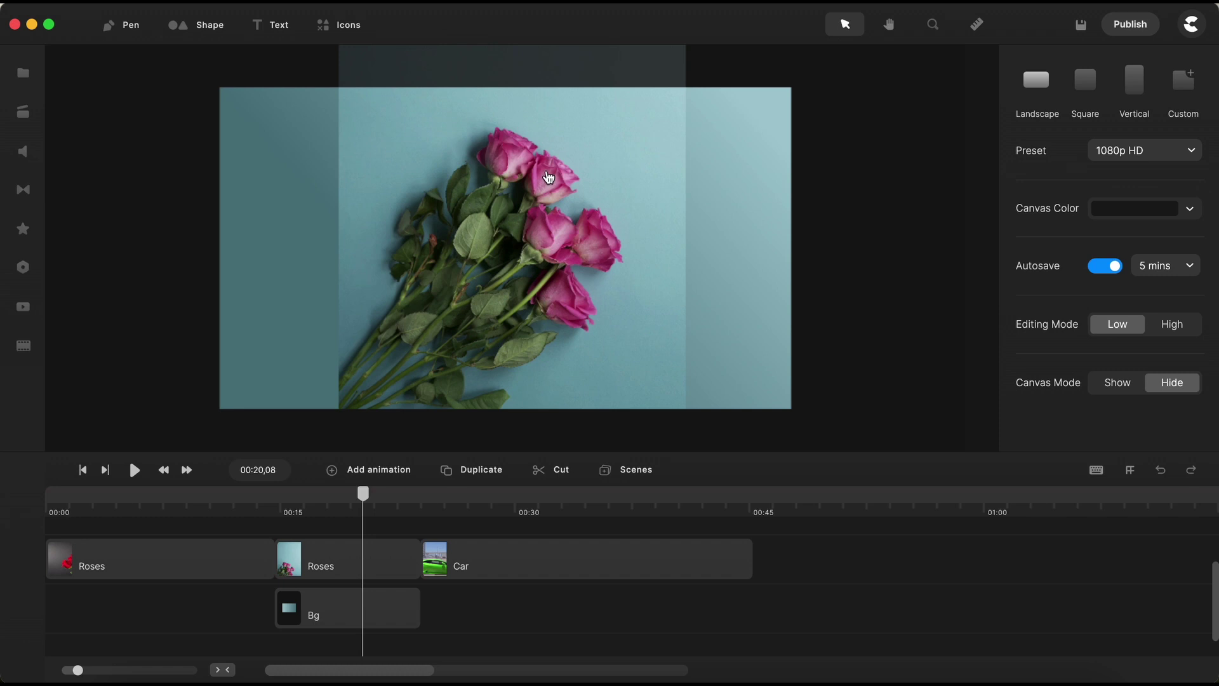
left_click(214, 508)
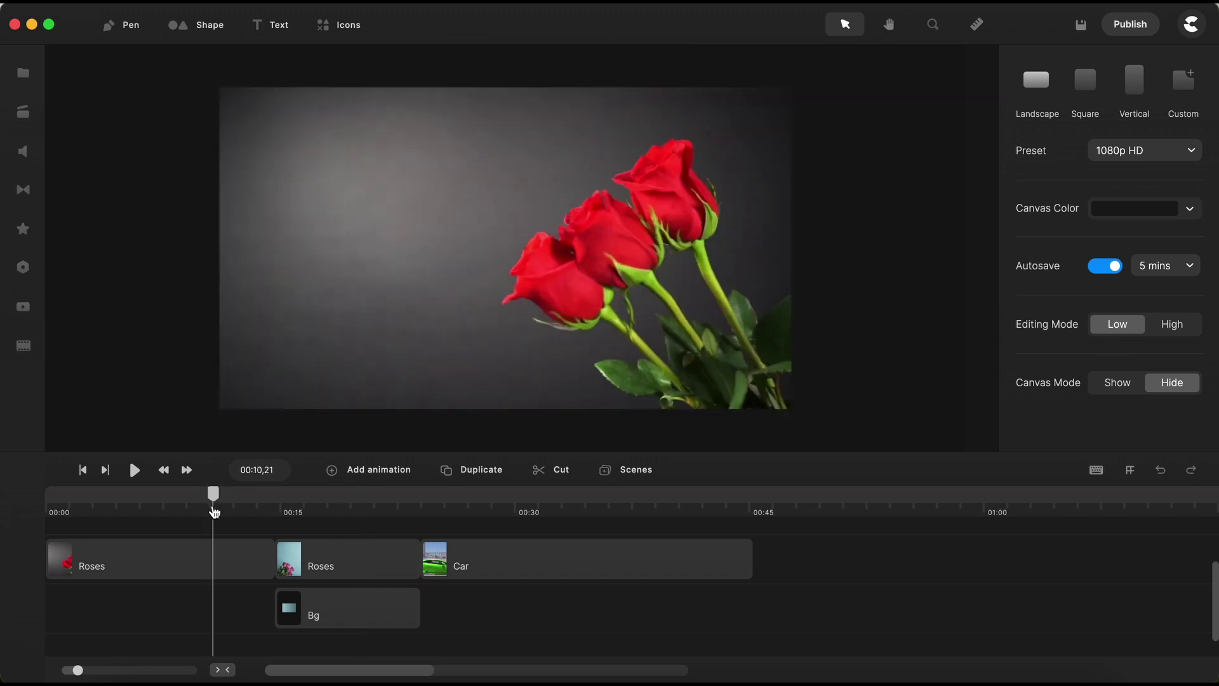
- Drag Color Replace from the Effects library onto the first Roses clip and open its settings
left_click(187, 574)
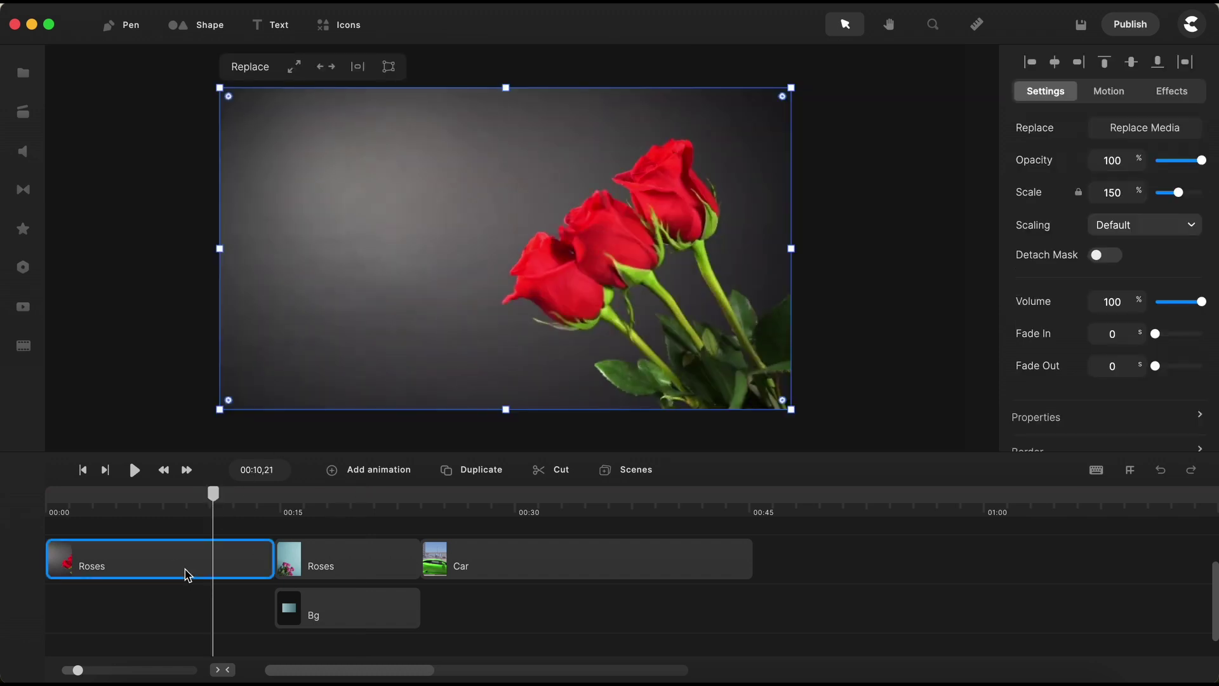
left_click(83, 470)
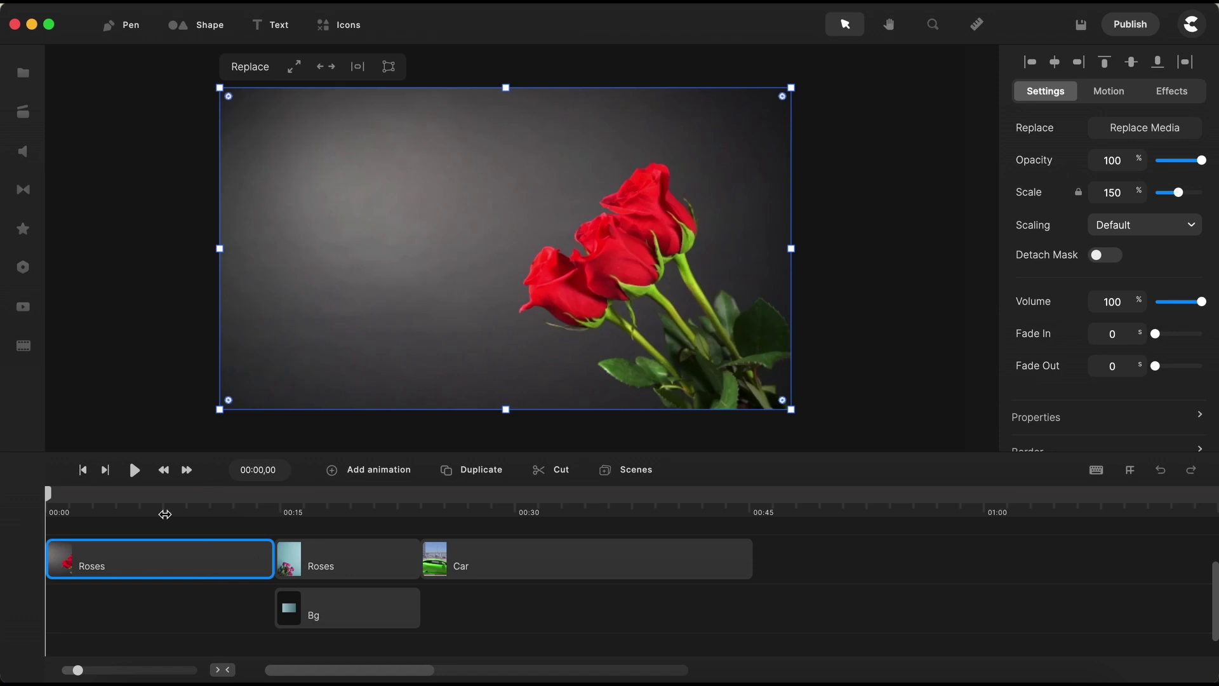
left_click(23, 230)
scroll(145, 305, "down", 5)
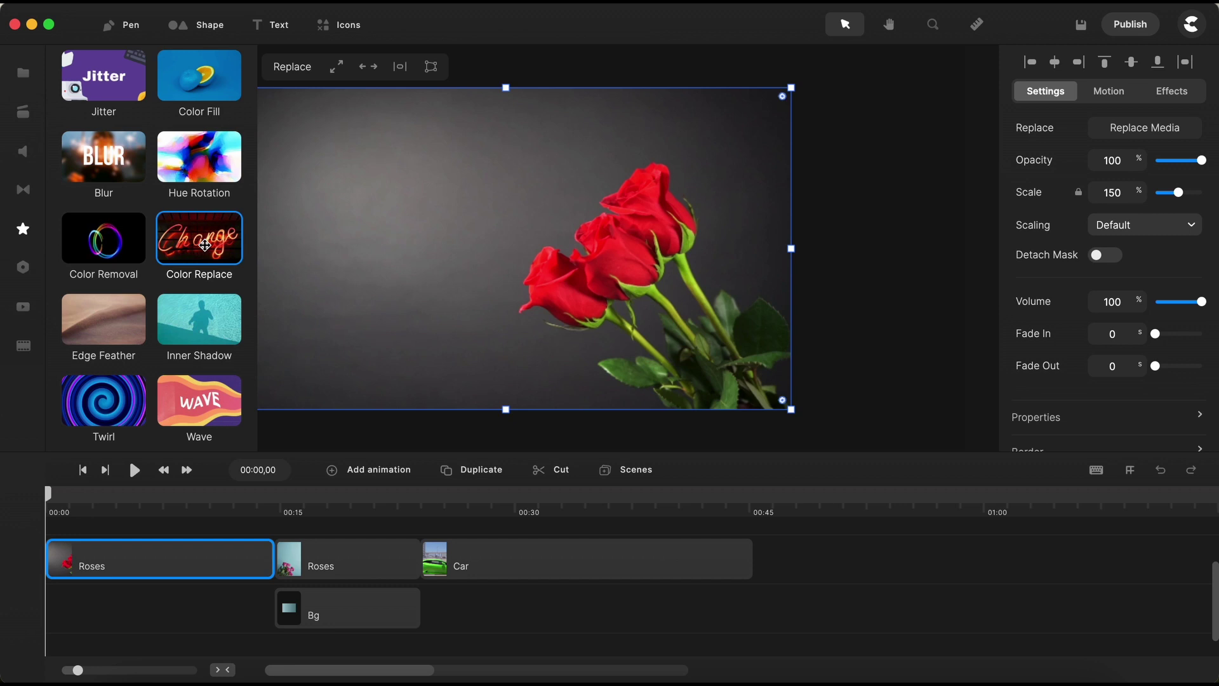
left_click_drag(205, 245, 432, 291)
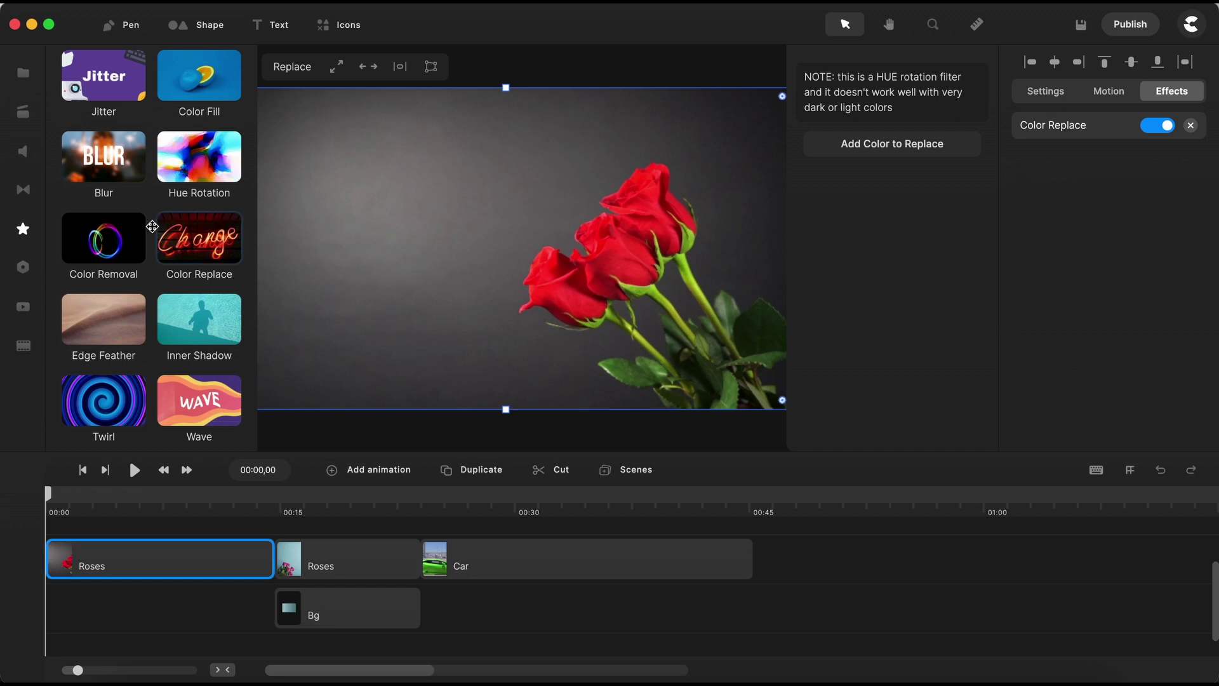
left_click(24, 231)
left_click(23, 231)
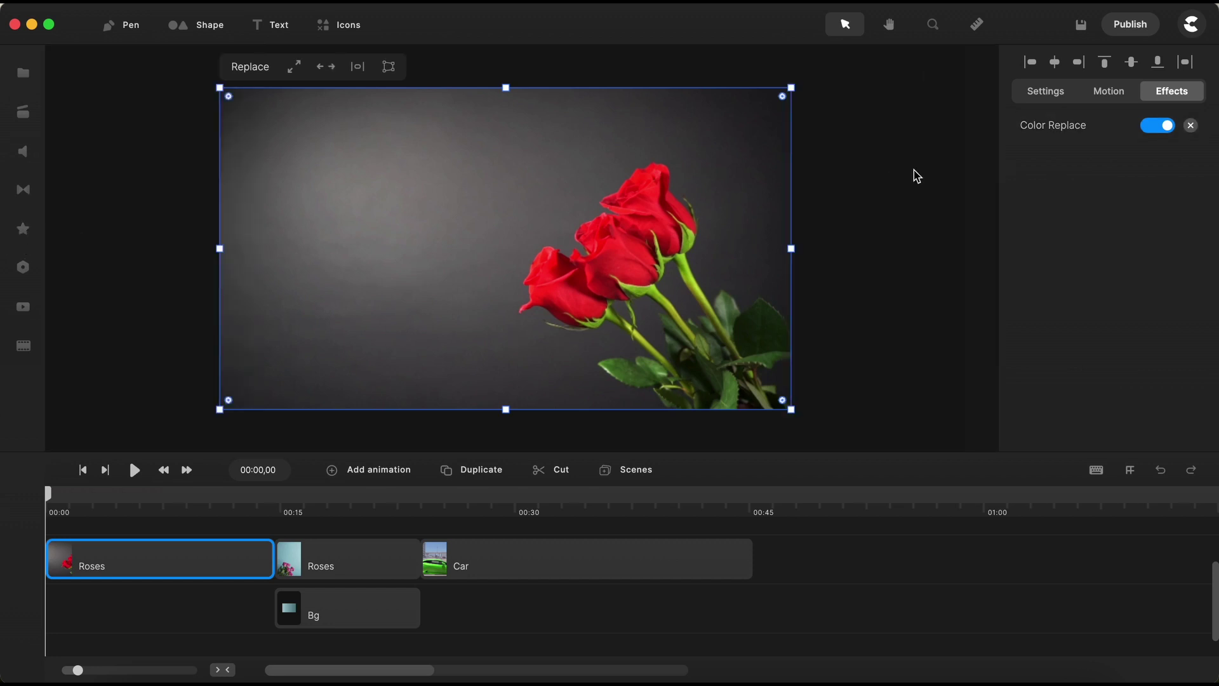
left_click(1069, 129)
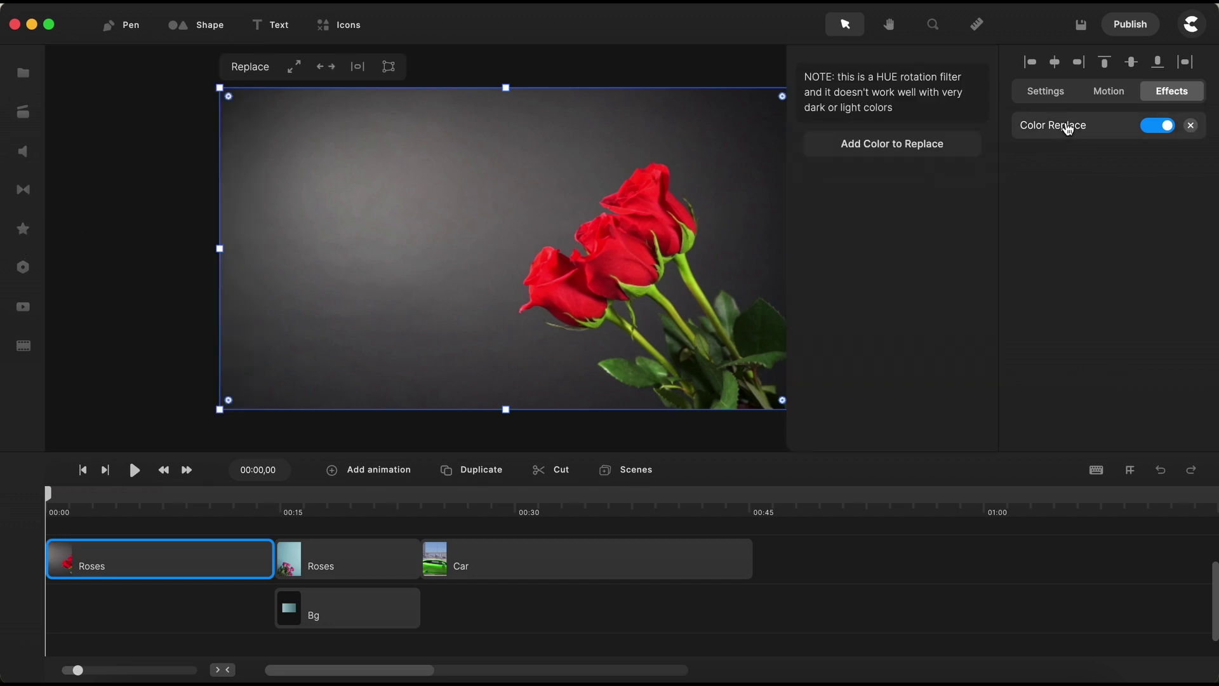
- Add a replacement swapping the rose's eyedropped red e42324 for the purple favourite swatch 6201ff
left_click(910, 150)
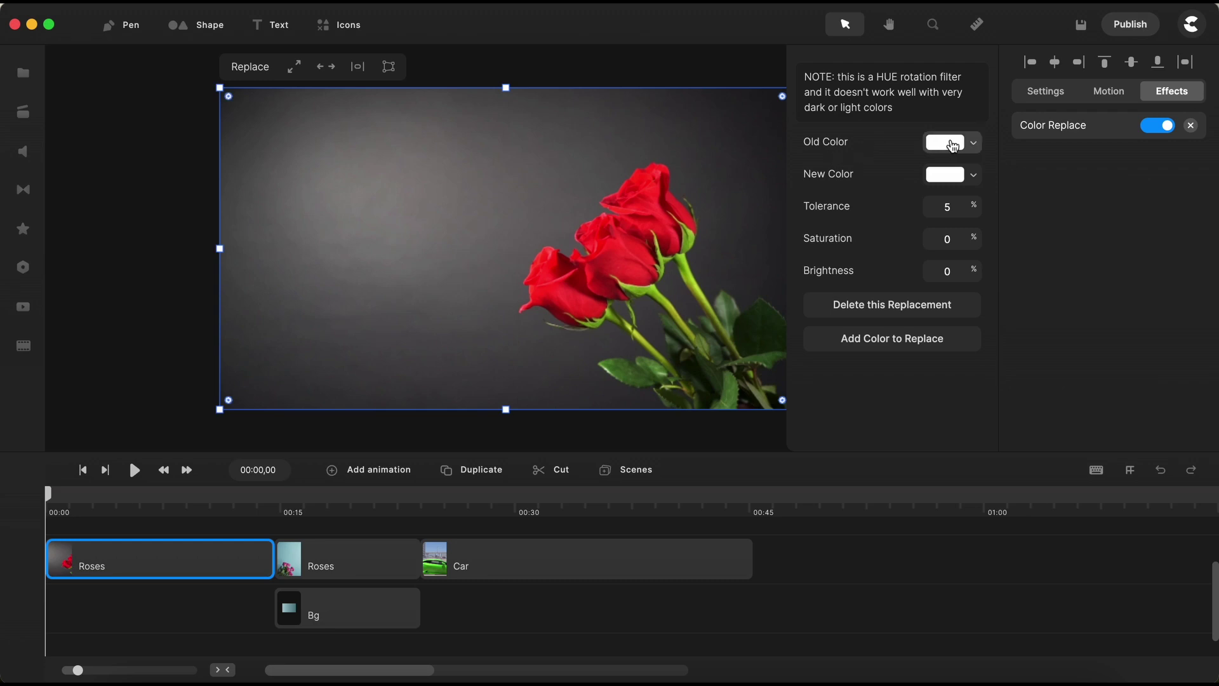
left_click(946, 143)
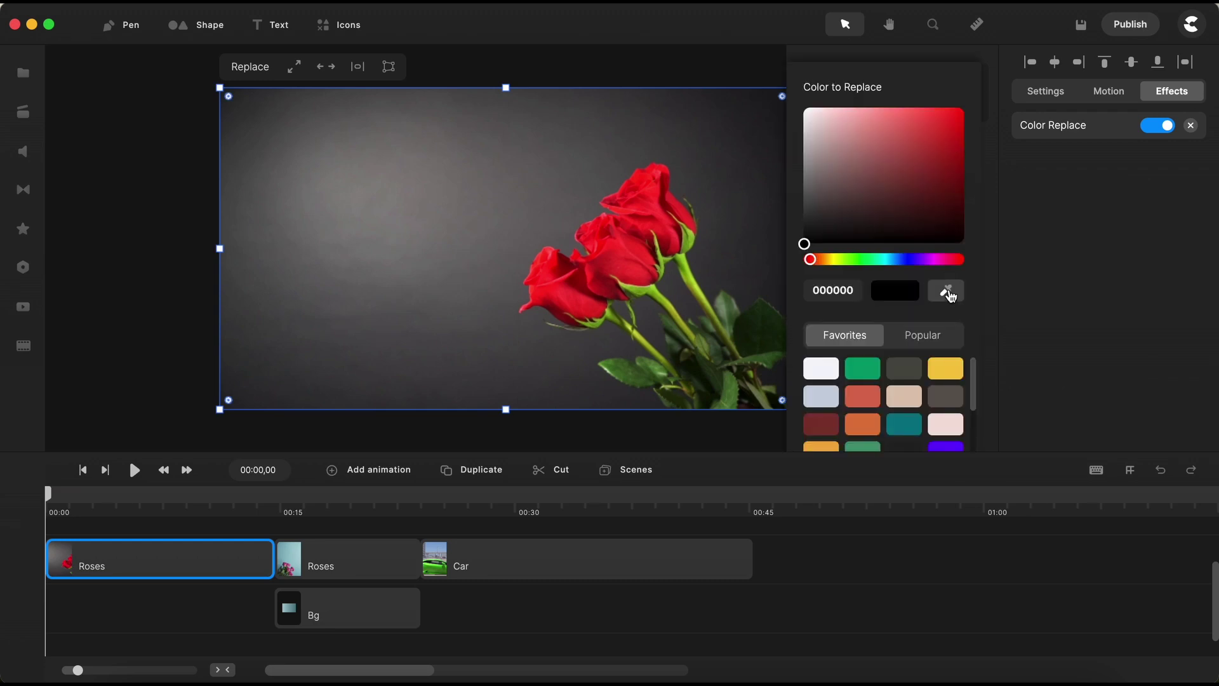
left_click(666, 236)
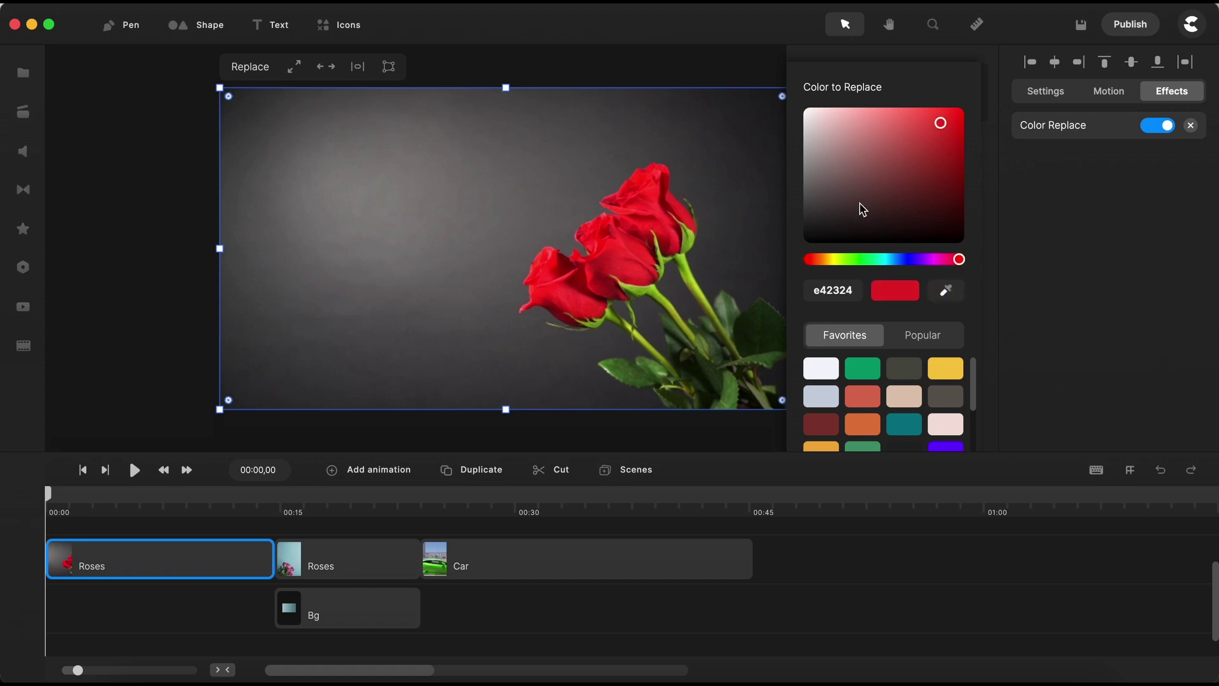
left_click(1063, 214)
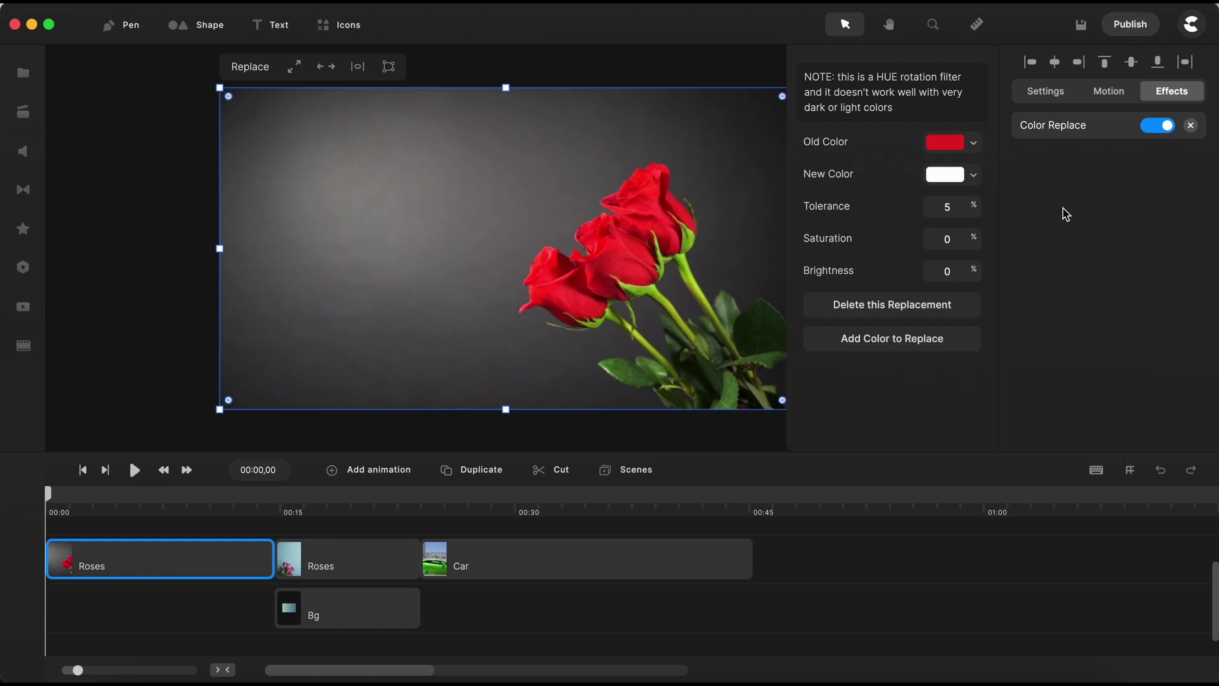
left_click(952, 182)
scroll(933, 416, "down", 2)
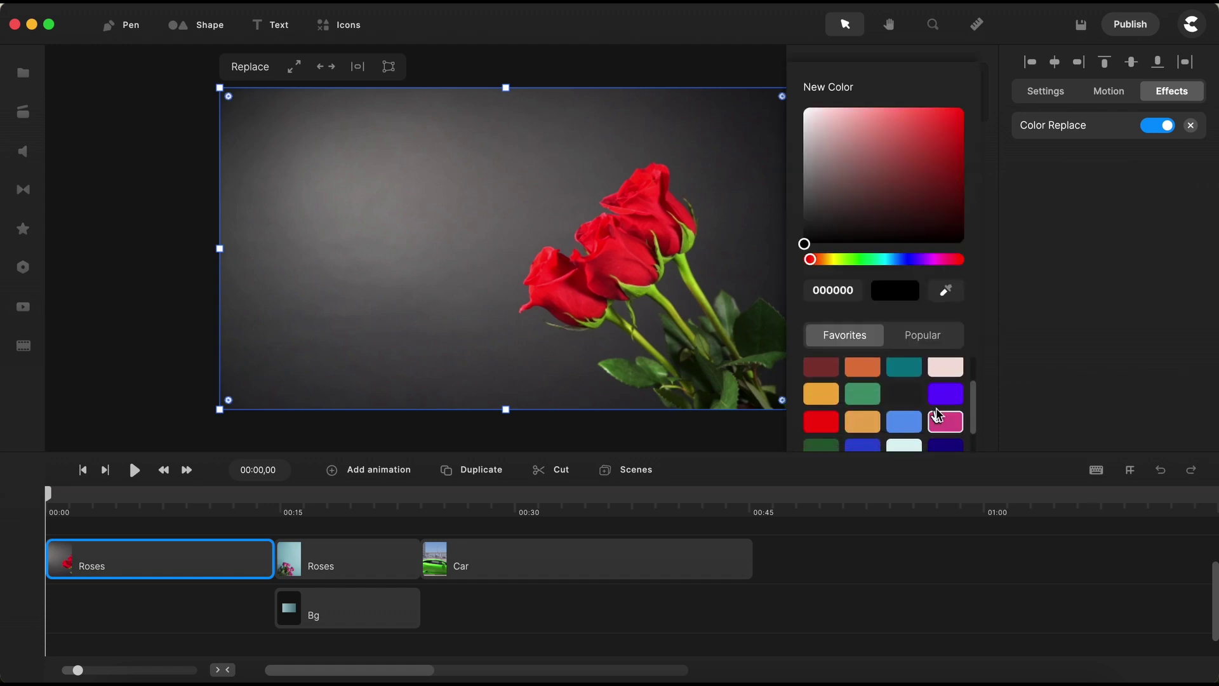
left_click(946, 398)
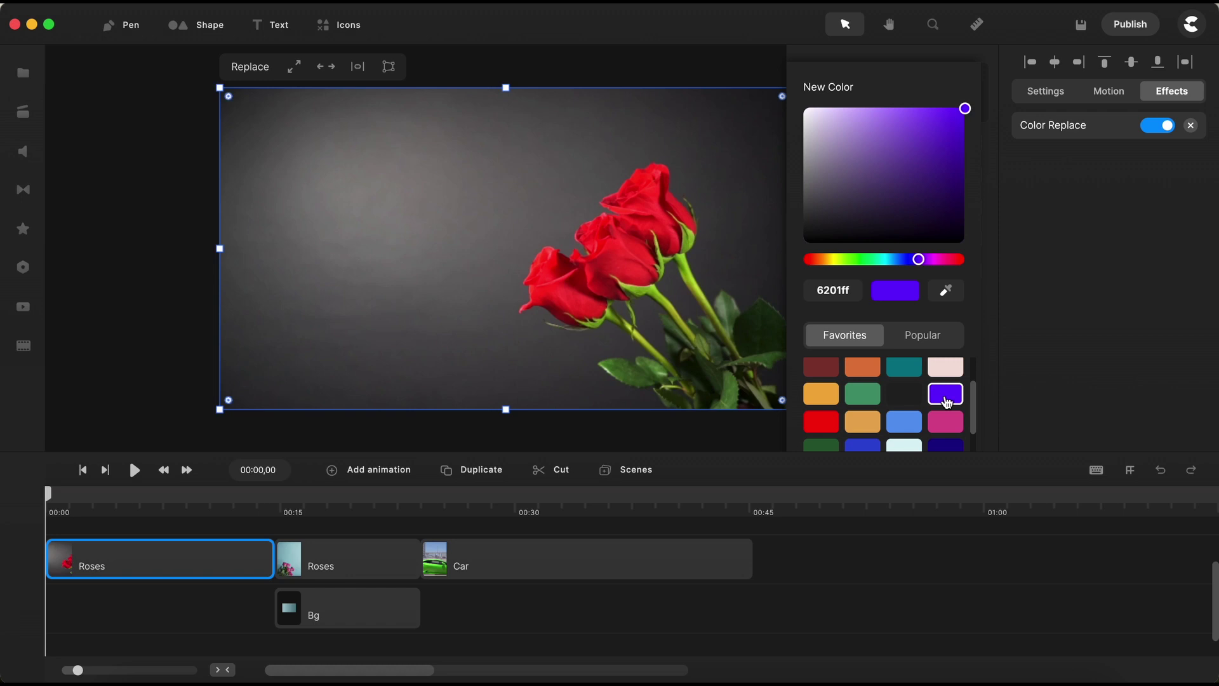
left_click(1050, 201)
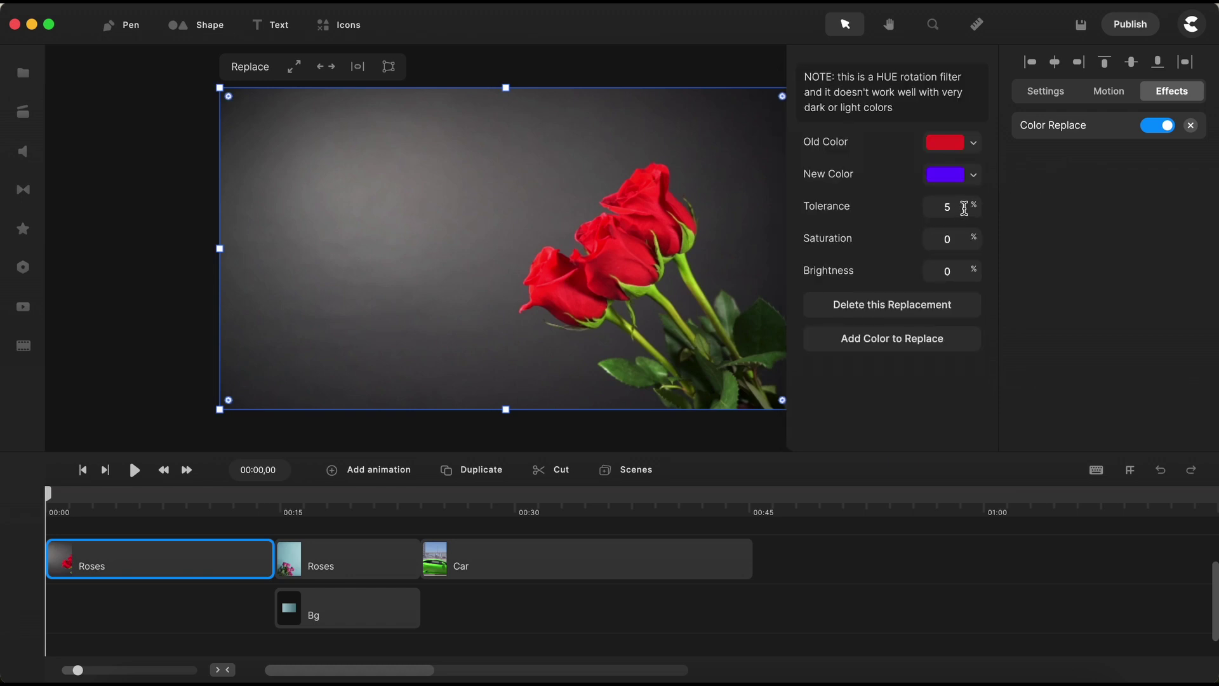
- Raise the purple replacement's tolerance to about 30.8 and saturation to 3.3
left_click_drag(968, 208, 969, 209)
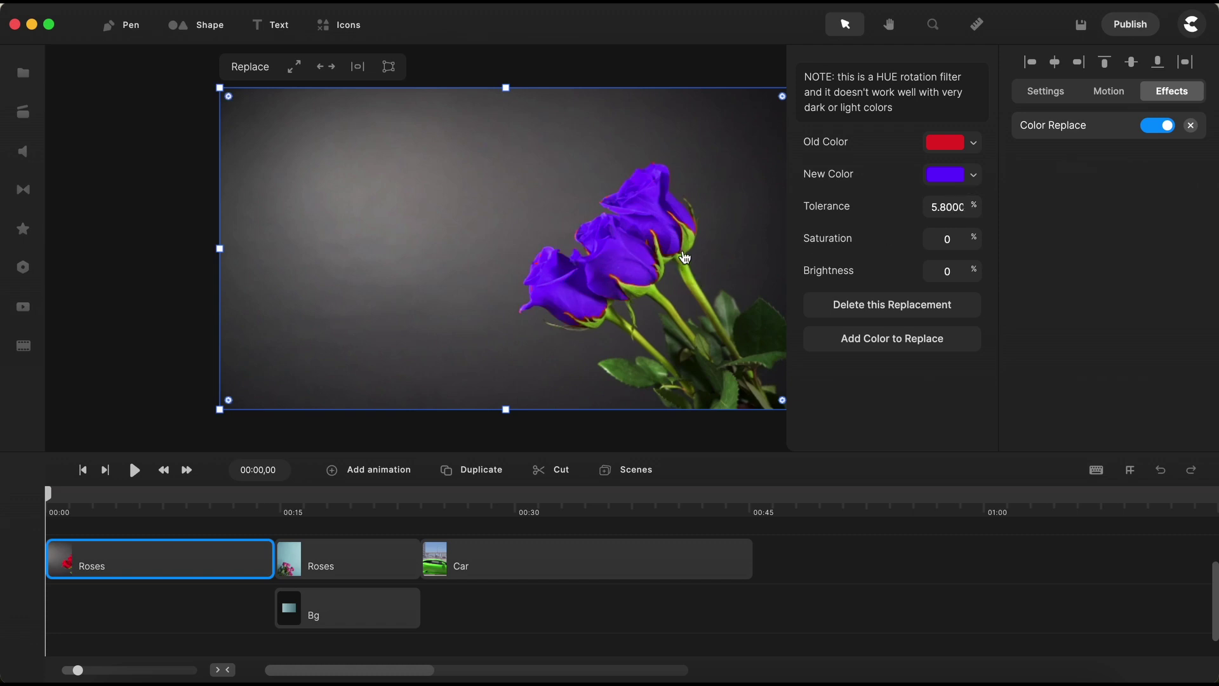
scroll(685, 254, "up", 5)
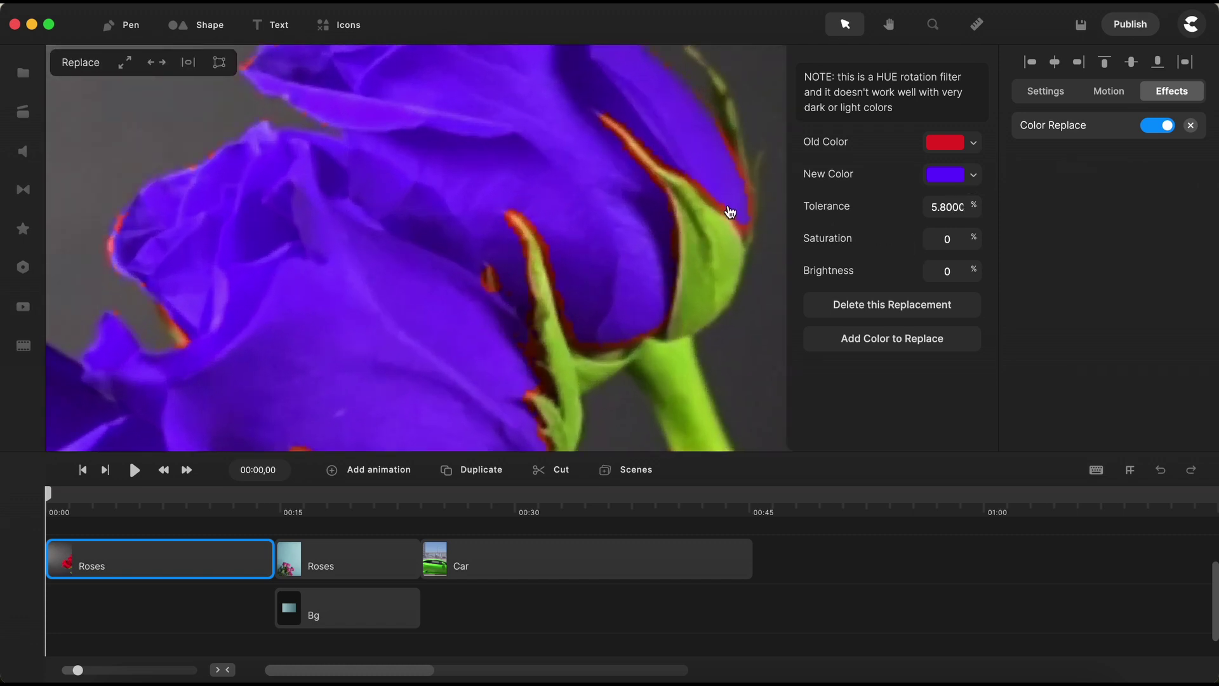
scroll(730, 211, "up", 3)
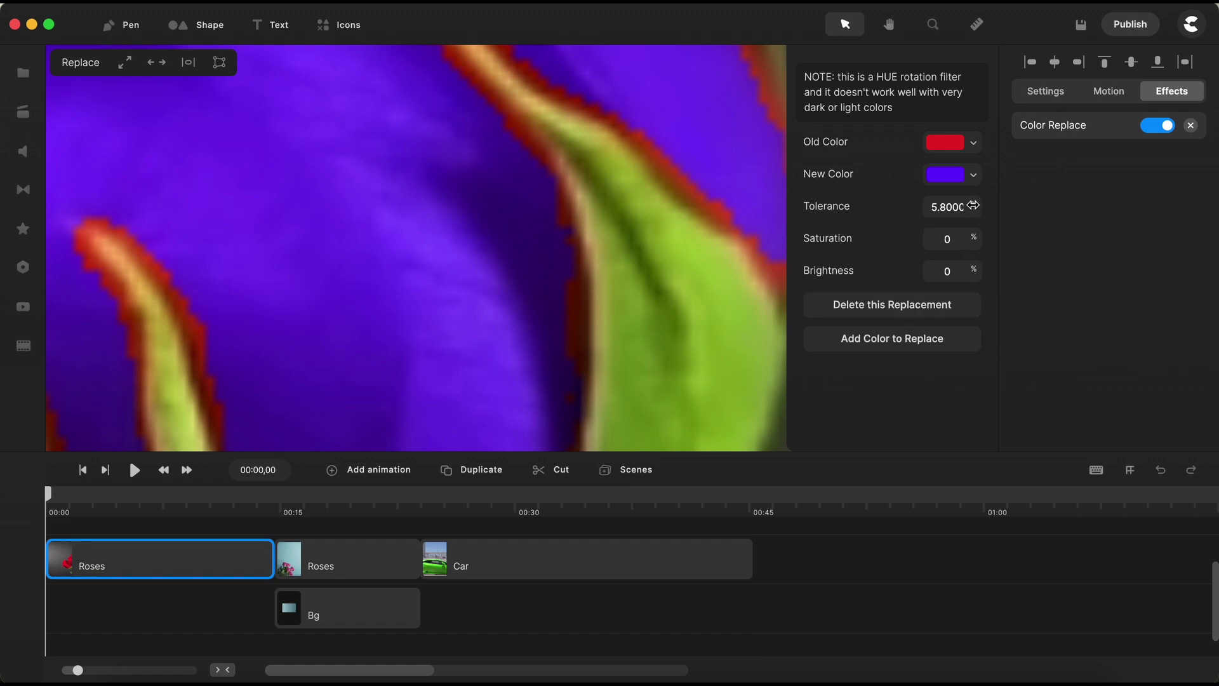
left_click_drag(970, 238, 995, 214)
scroll(715, 218, "down", 5)
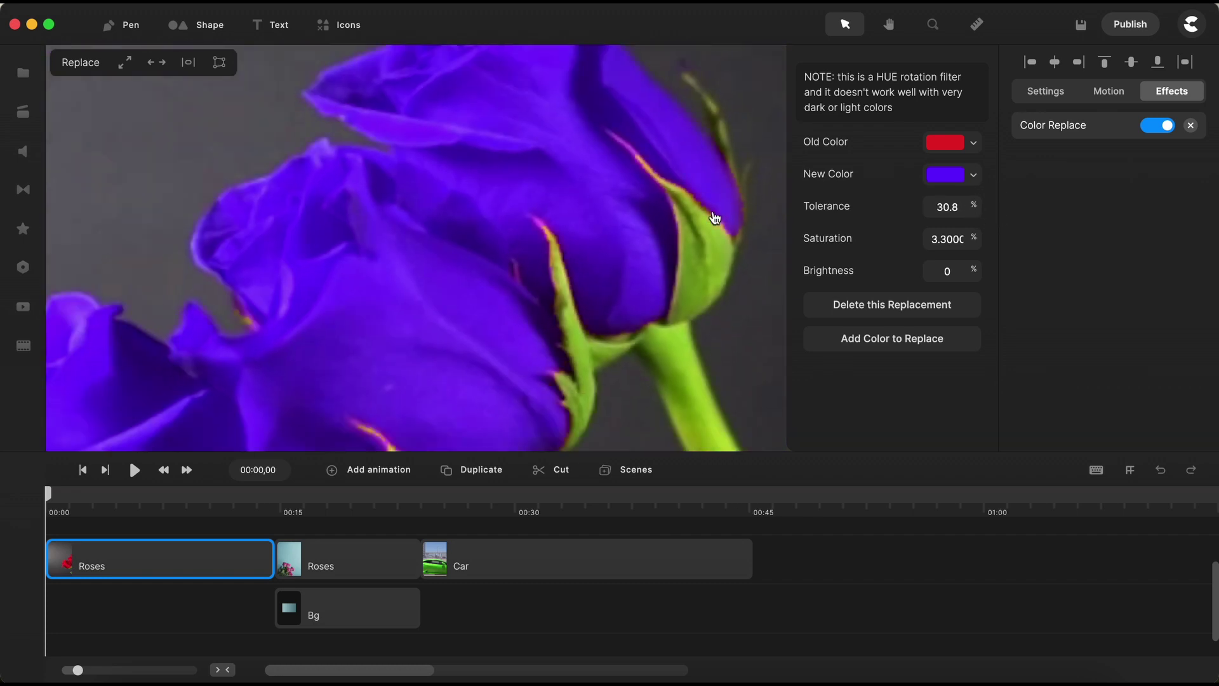
left_click(1080, 363)
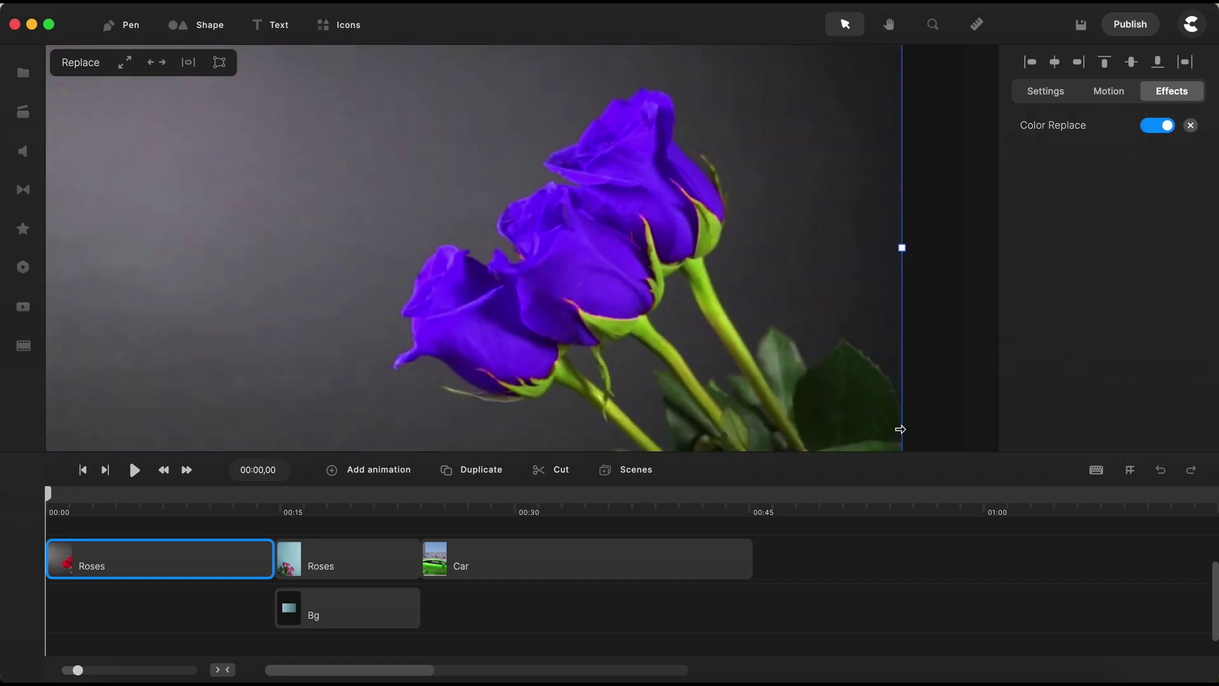
- Deselect the clip and play the project to preview the purple roses
scroll(900, 427, "down", 3)
left_click(170, 617)
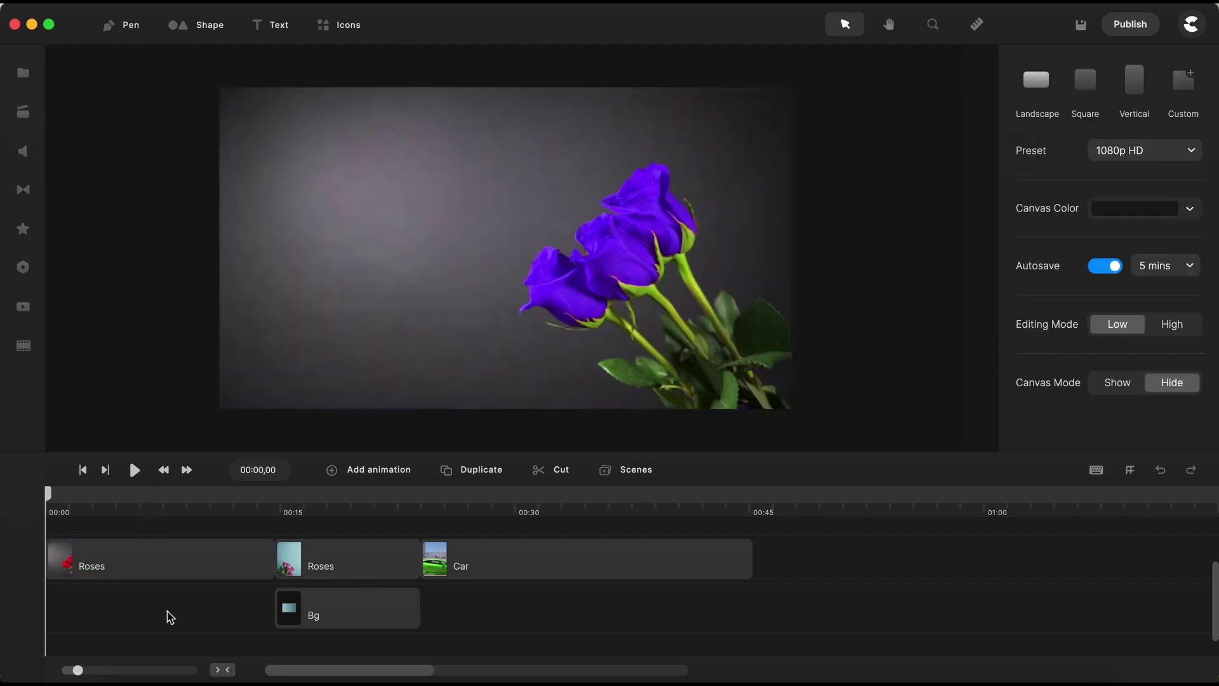
left_click(135, 470)
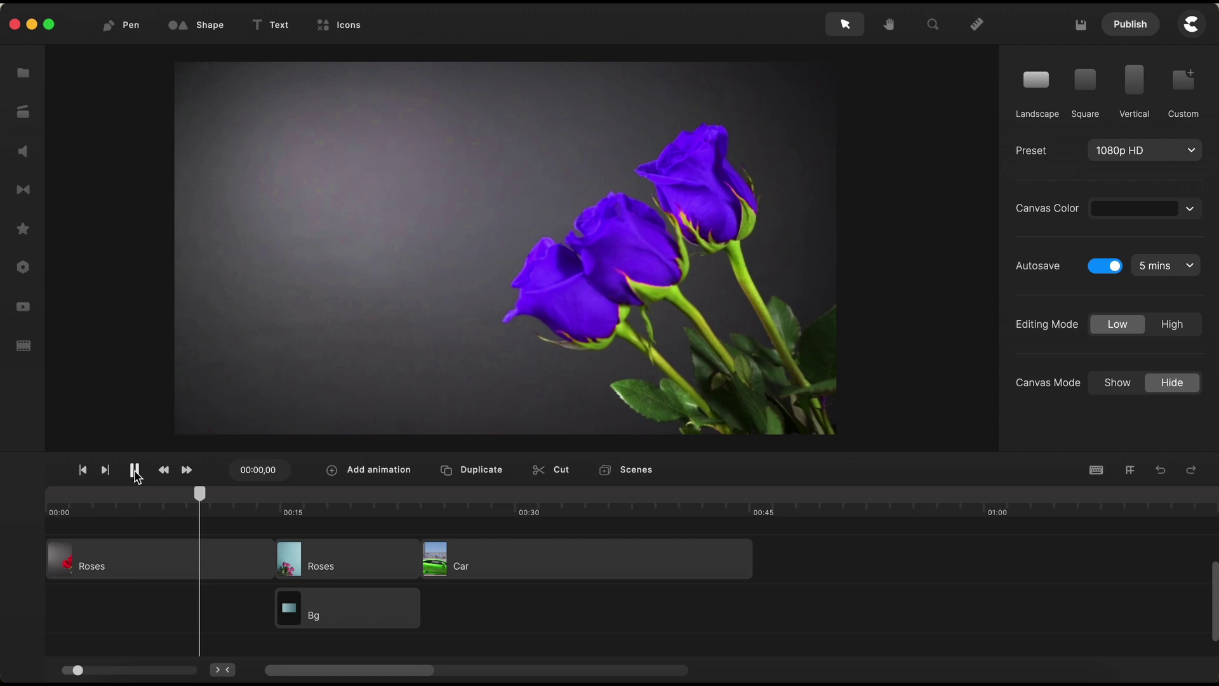
left_click(134, 470)
- Select the pink Roses clip and drag Color Replace from the Effects library onto it
left_click(379, 559)
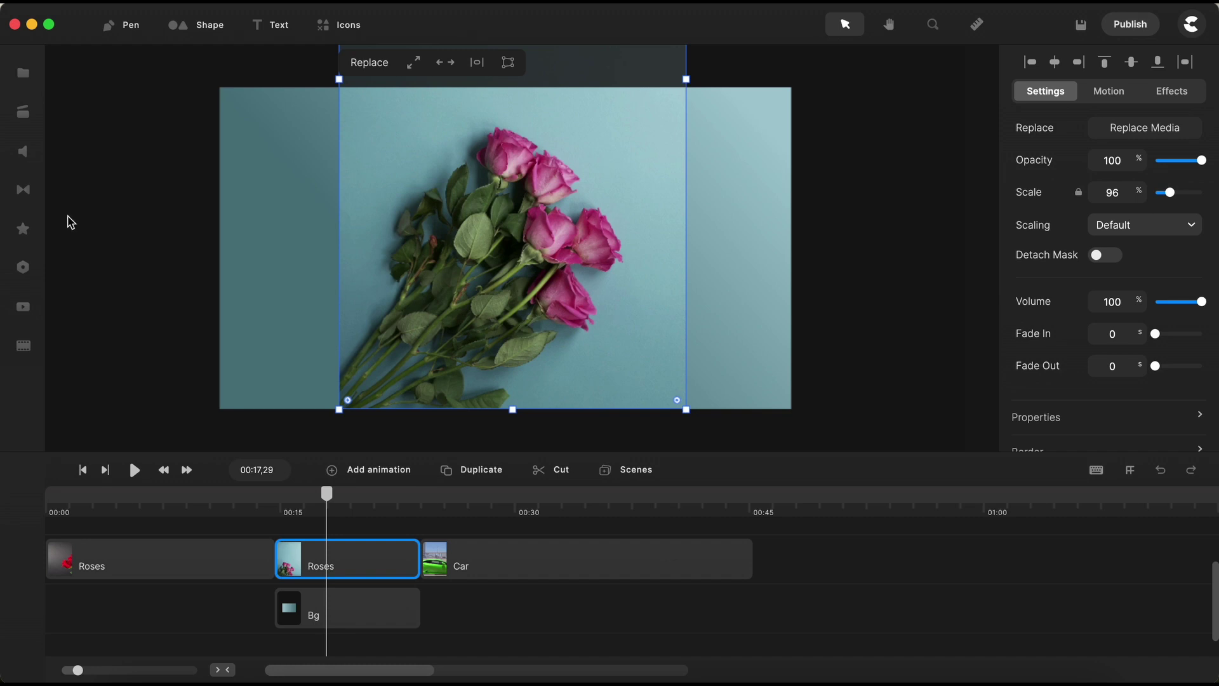
left_click(23, 230)
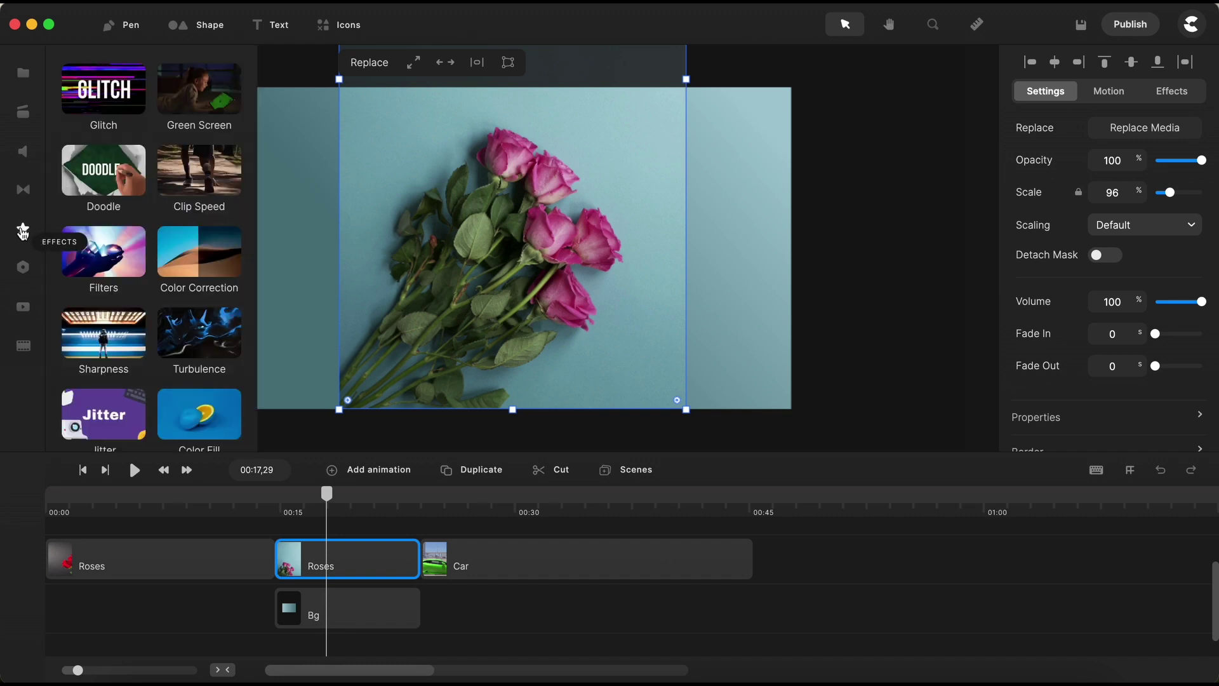
scroll(191, 273, "down", 5)
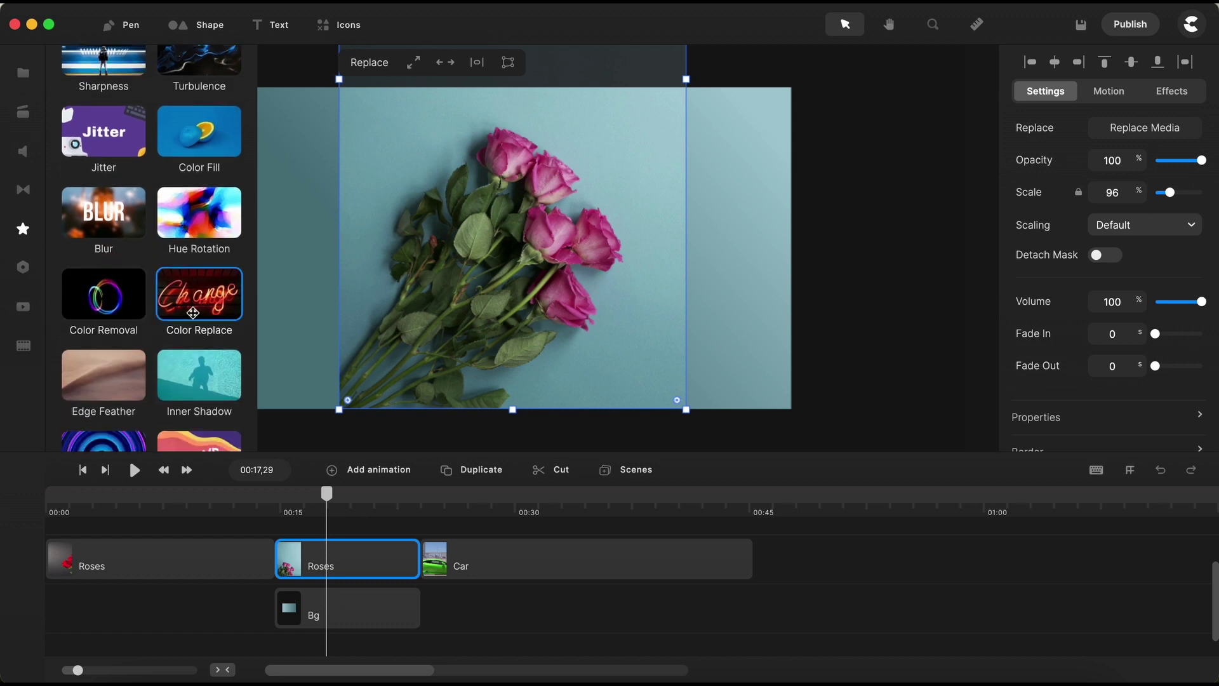
left_click_drag(196, 297, 497, 257)
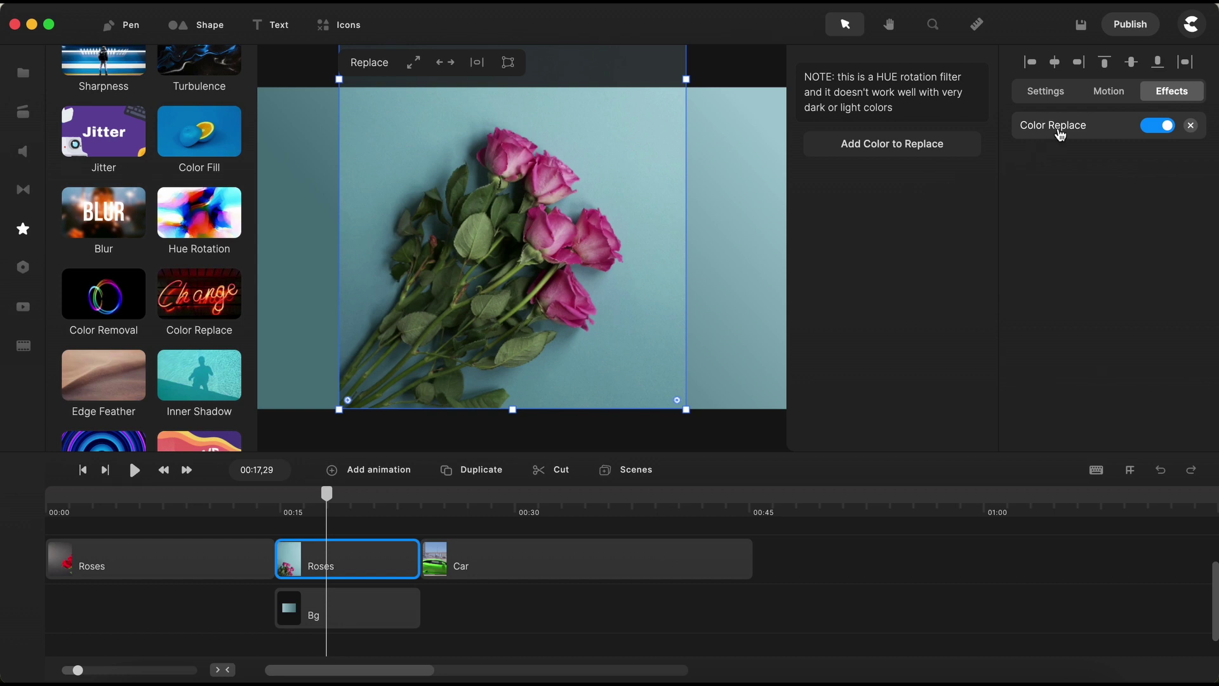
- Add a colour replacement using the eyedropped rose pink b23b70 as the old colour
left_click(917, 151)
left_click(949, 147)
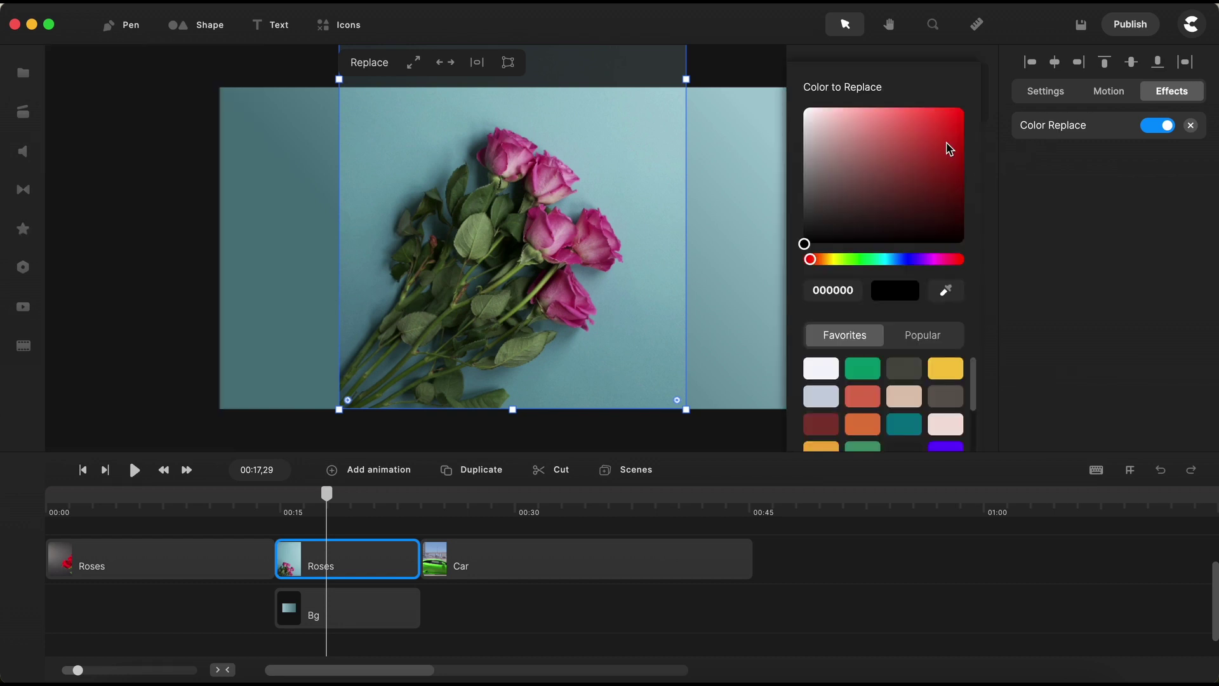
left_click(947, 292)
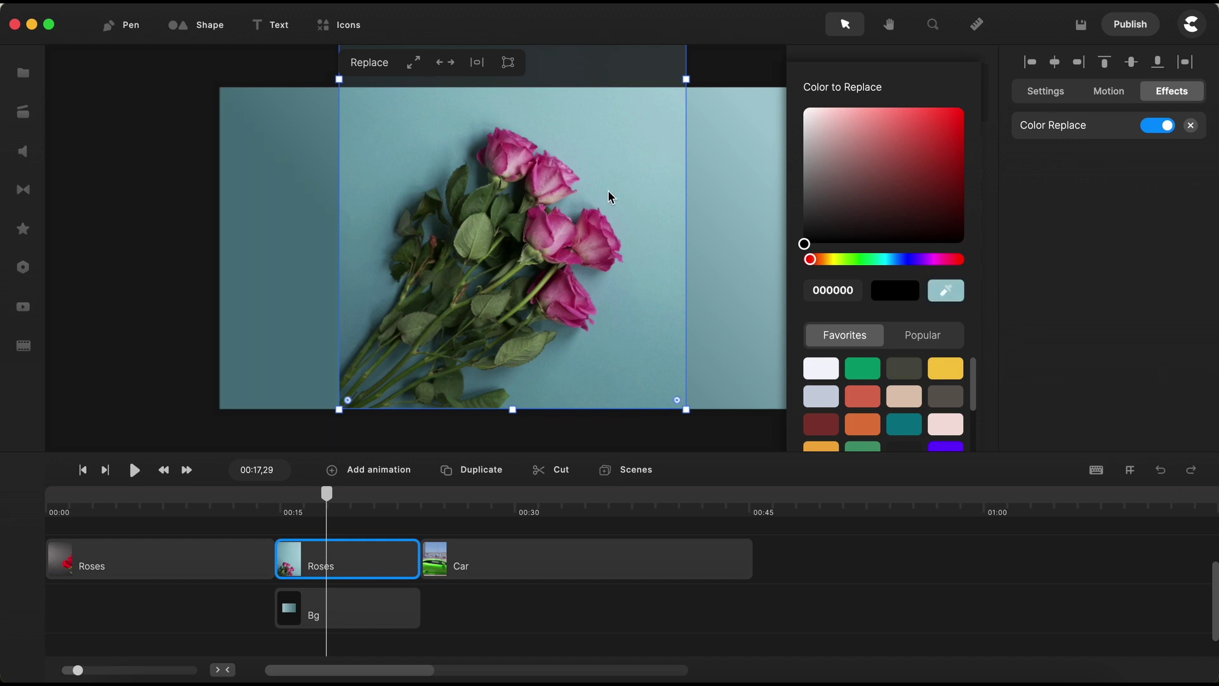
left_click(557, 222)
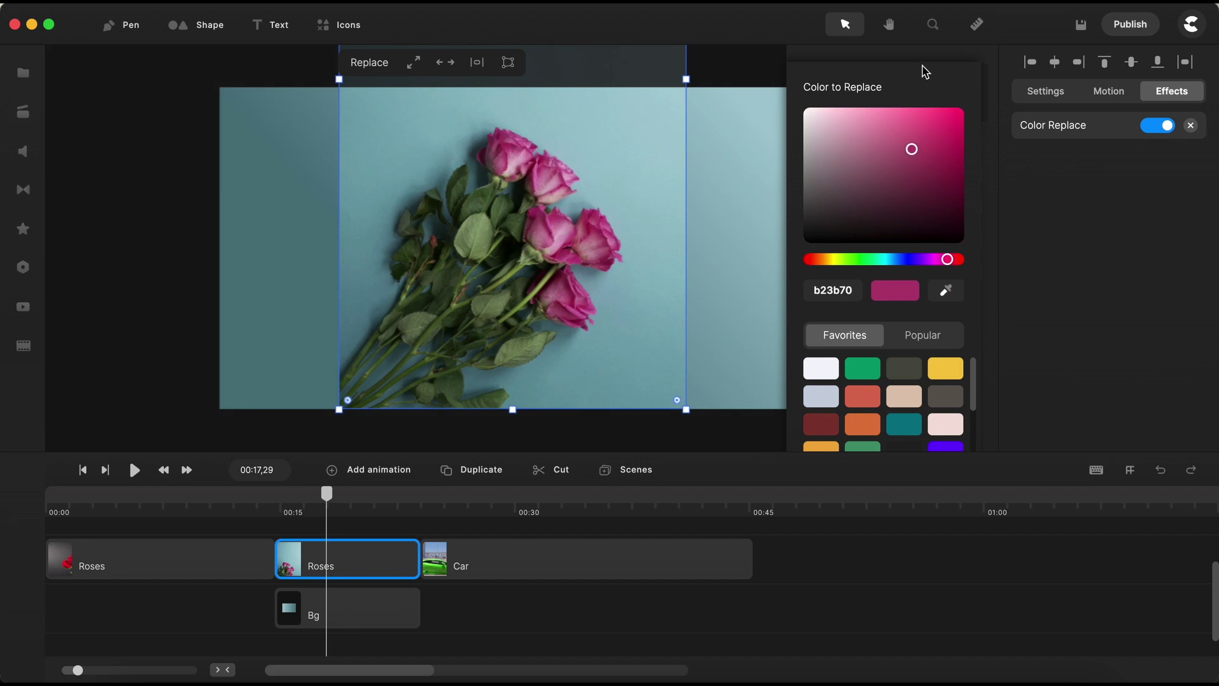
left_click(1099, 215)
- Set the replacement's new colour to a bright, fully saturated lemon yellow
left_click(946, 177)
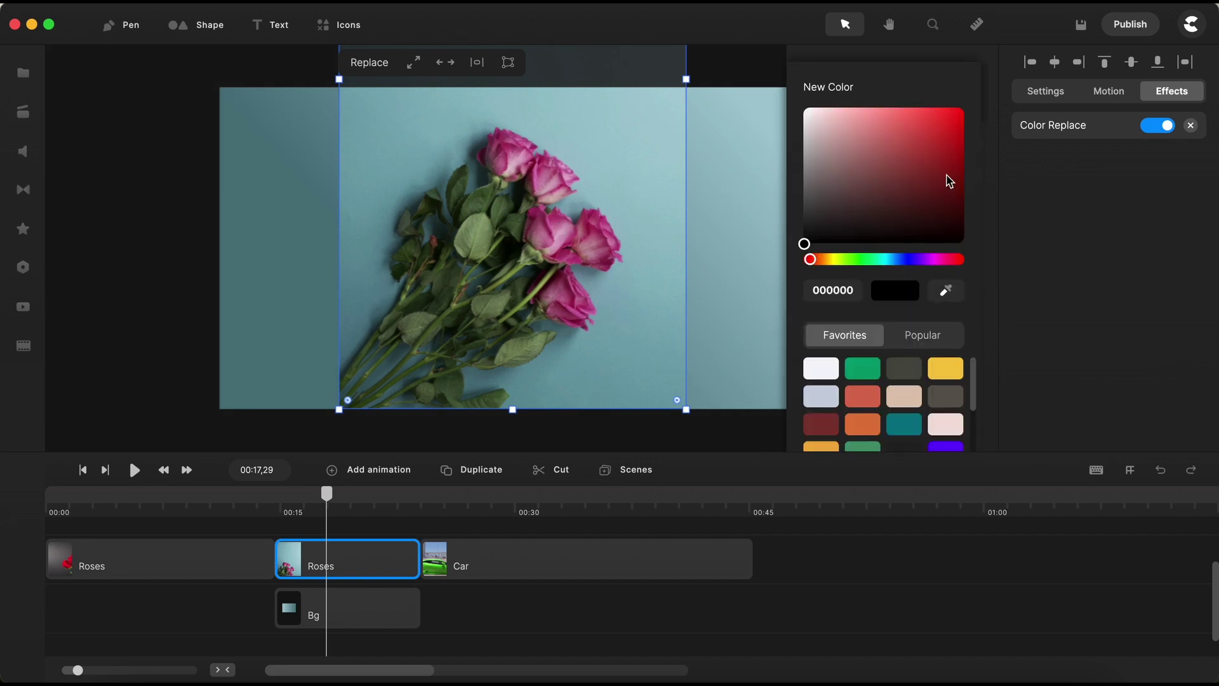
left_click(833, 260)
mouse_move(940, 118)
left_mouse_down()
mouse_move(939, 104)
mouse_move(949, 108)
left_mouse_up()
left_click_drag(828, 259, 833, 259)
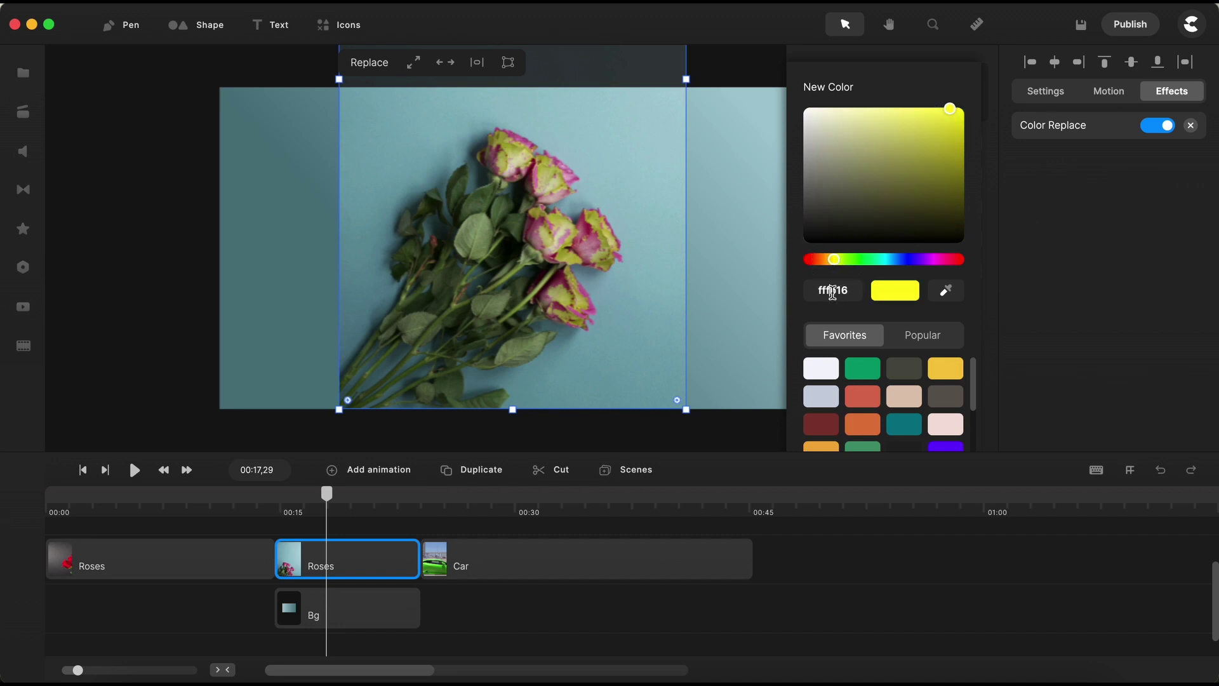
double_click(832, 290)
- Scrub the yellow replacement's tolerance up to 66.6% until every rose turns yellow
left_click(1073, 261)
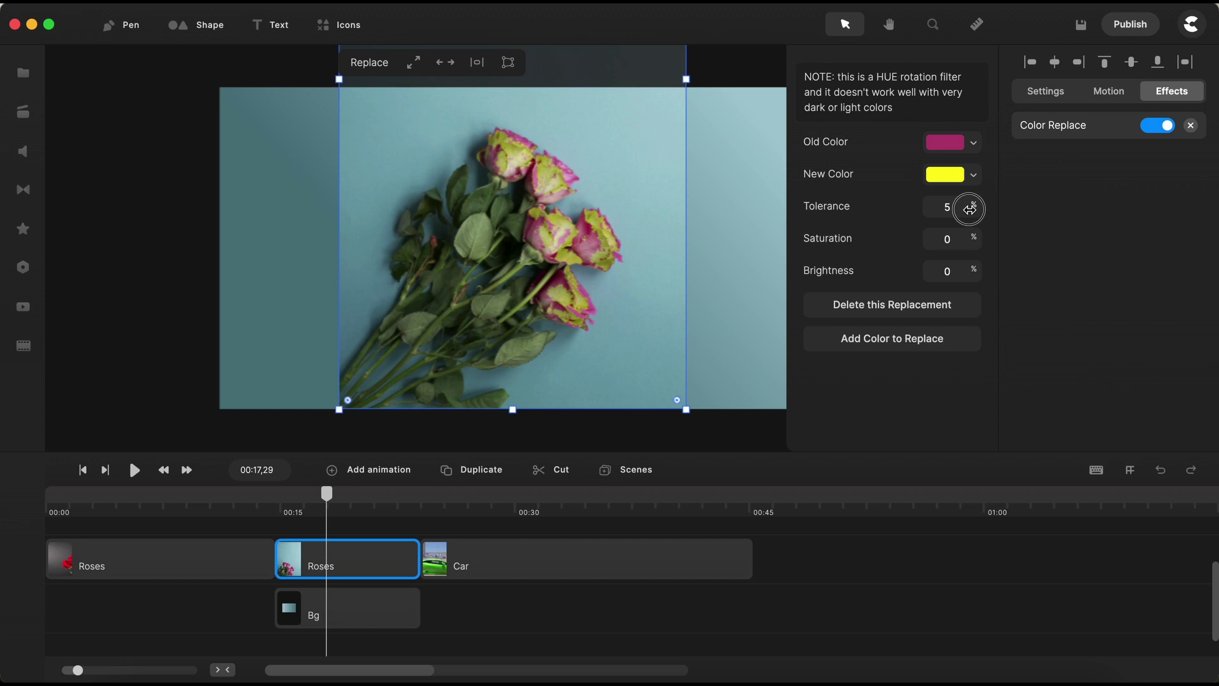
left_click_drag(969, 209, 976, 209)
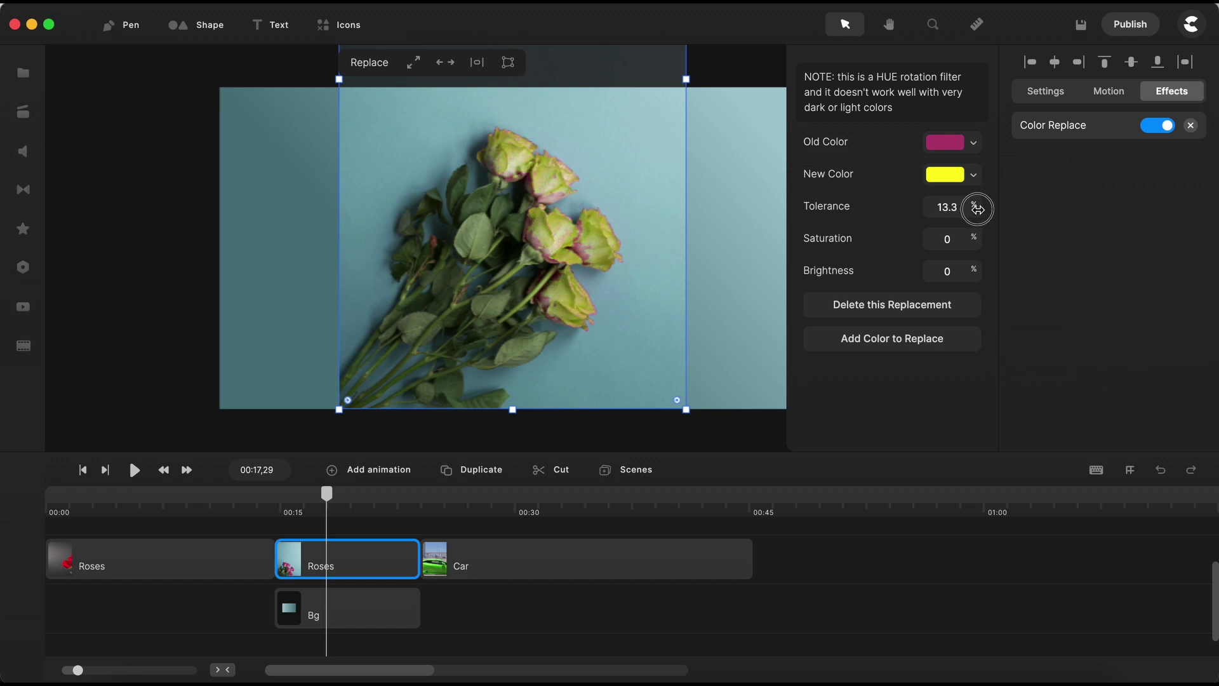
left_click_drag(981, 209, 984, 212)
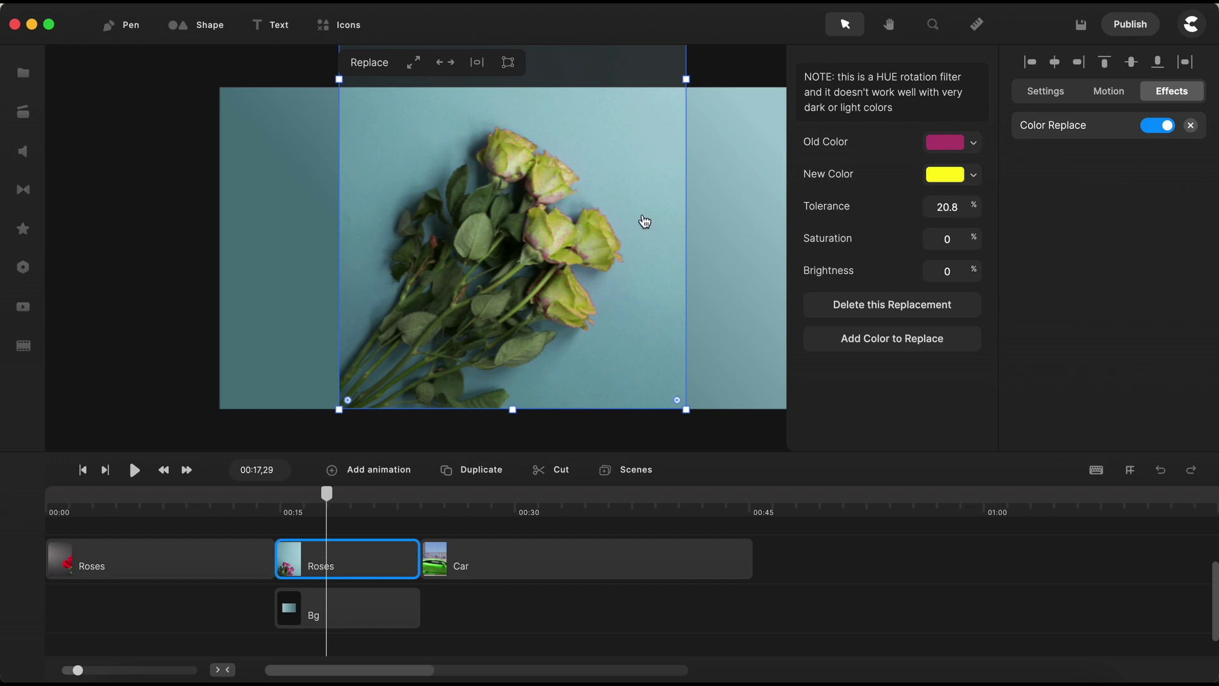
left_click(1161, 341)
scroll(569, 211, "up", 5)
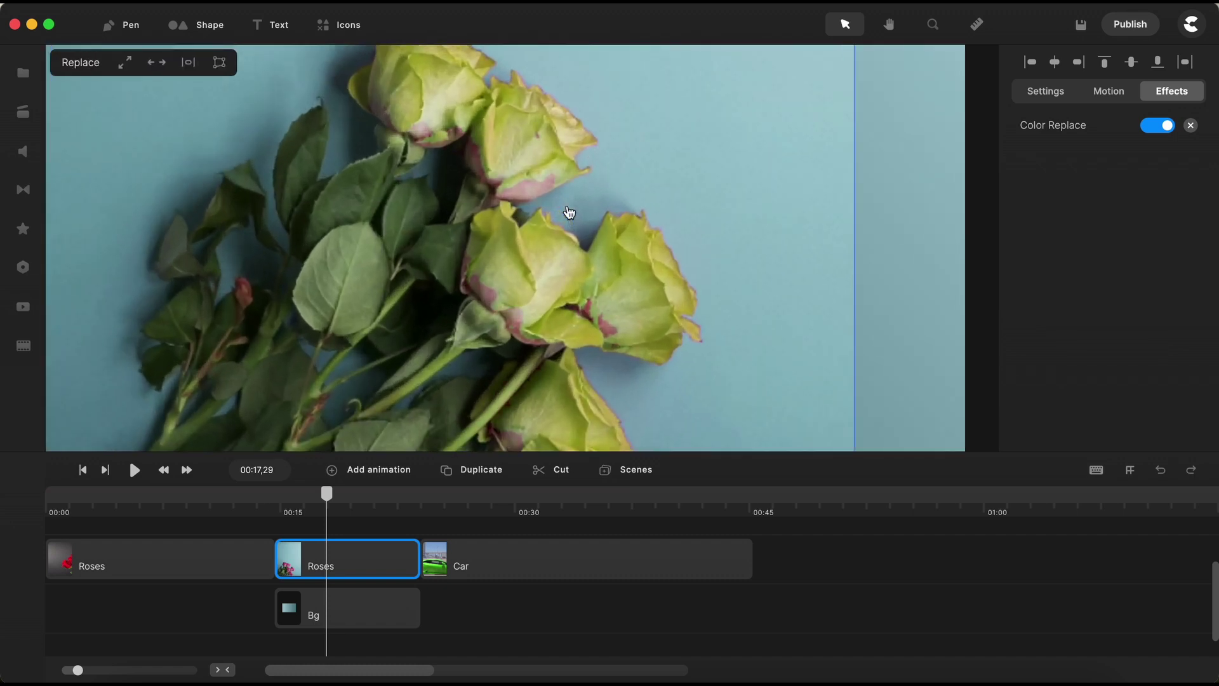
left_click(1052, 130)
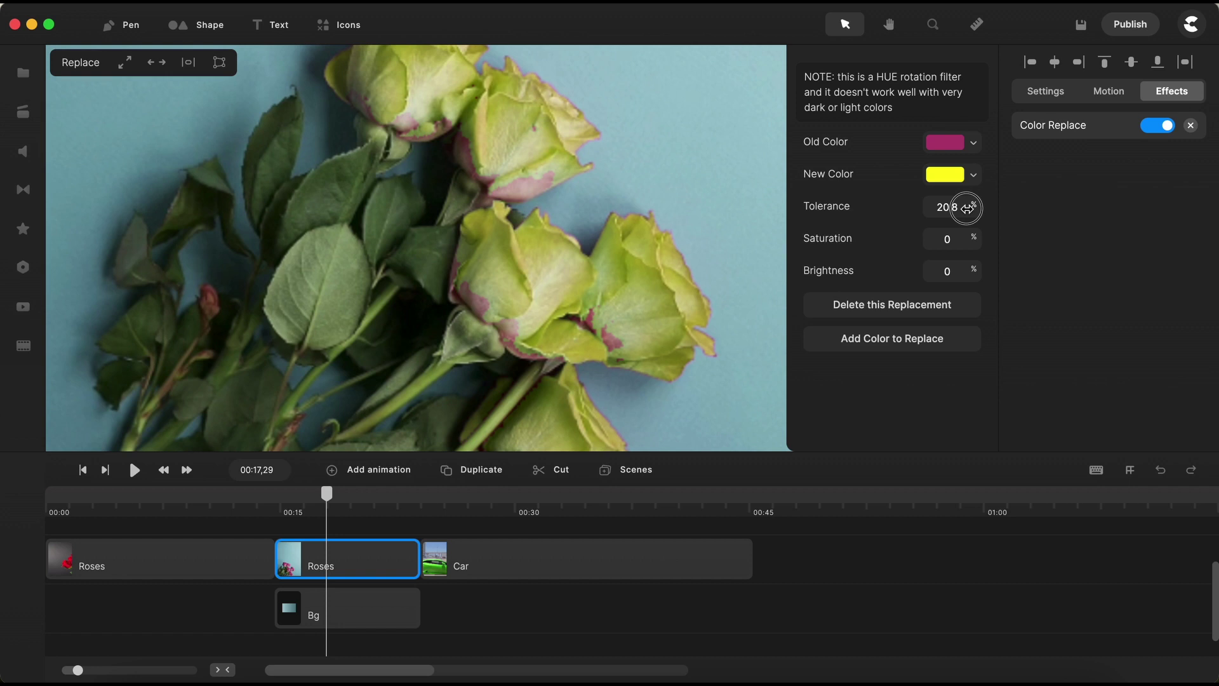
left_click_drag(966, 208, 1013, 209)
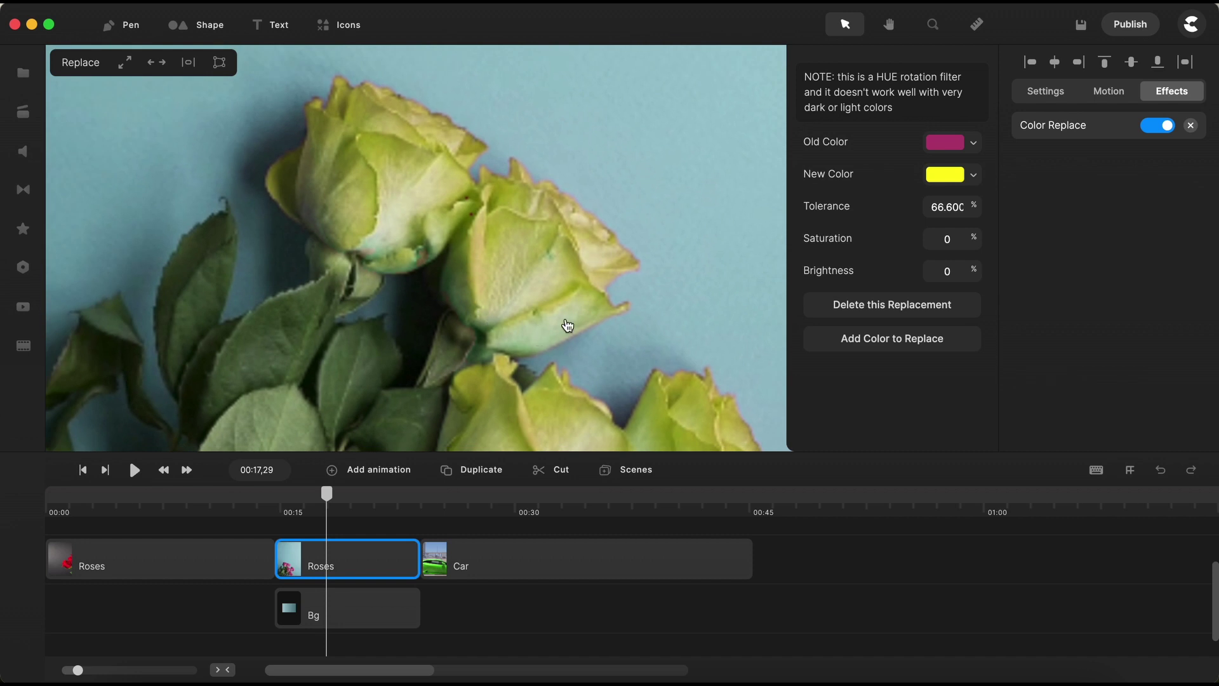
left_click(1101, 253)
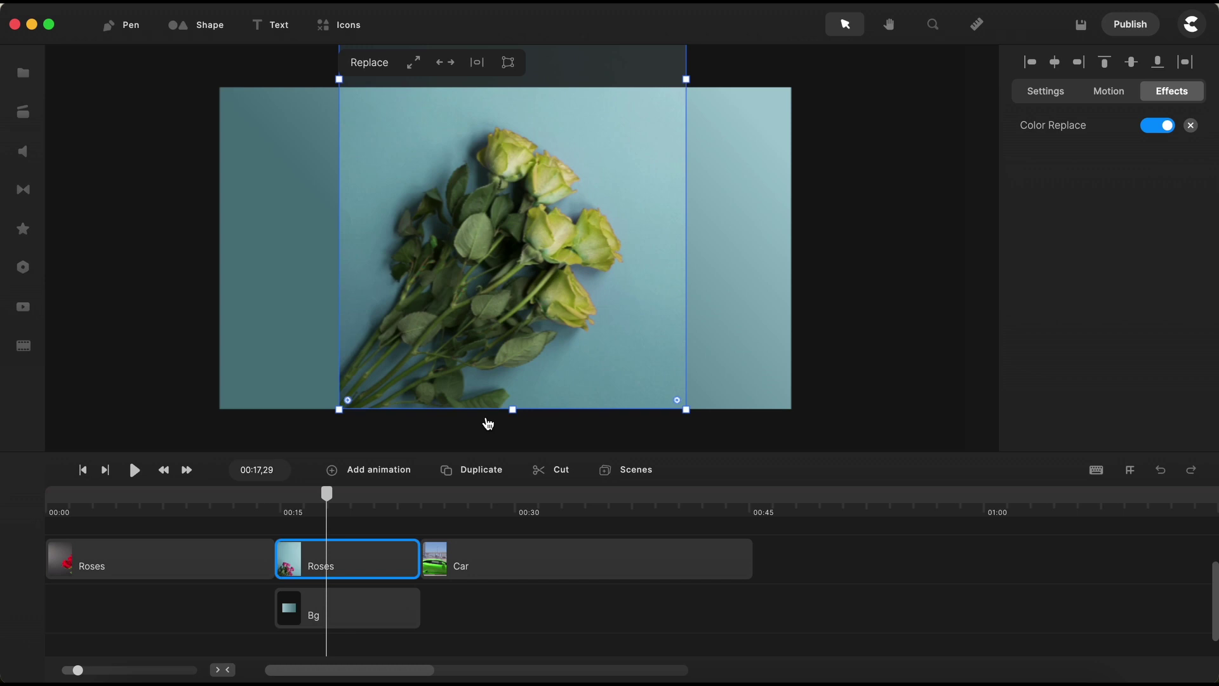
- Deselect the clip, play back the yellow roses, then jump to the green car at 00:29
left_click(502, 608)
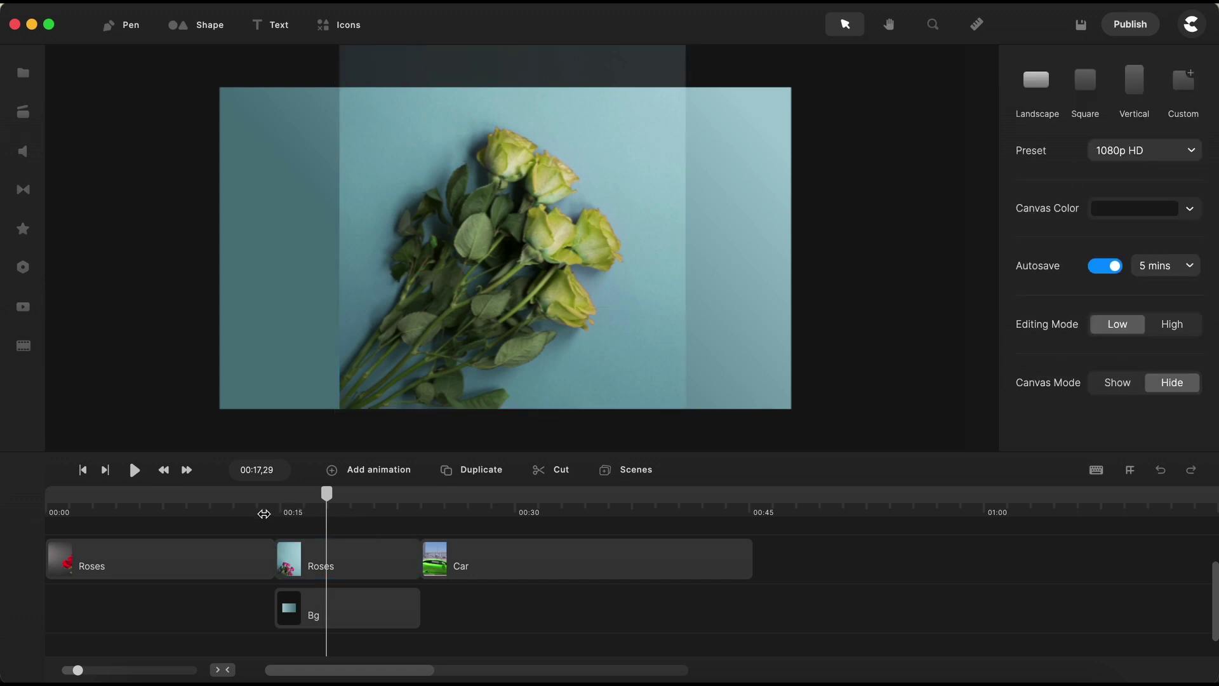
key("space")
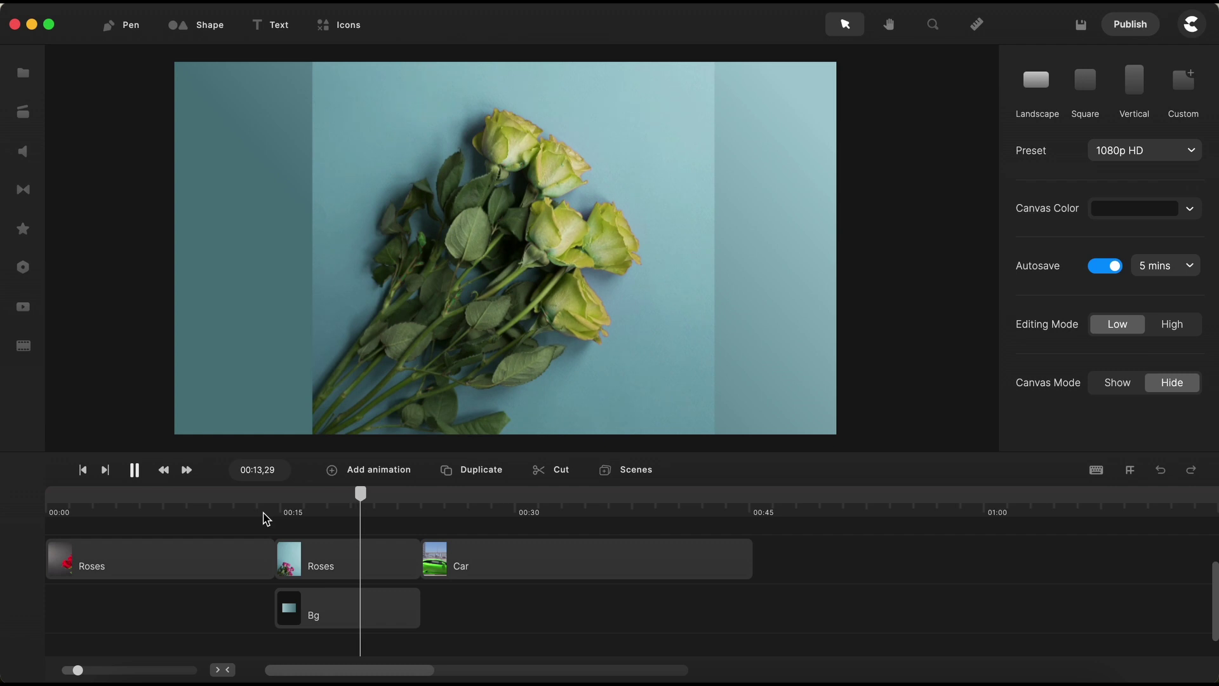
key("space")
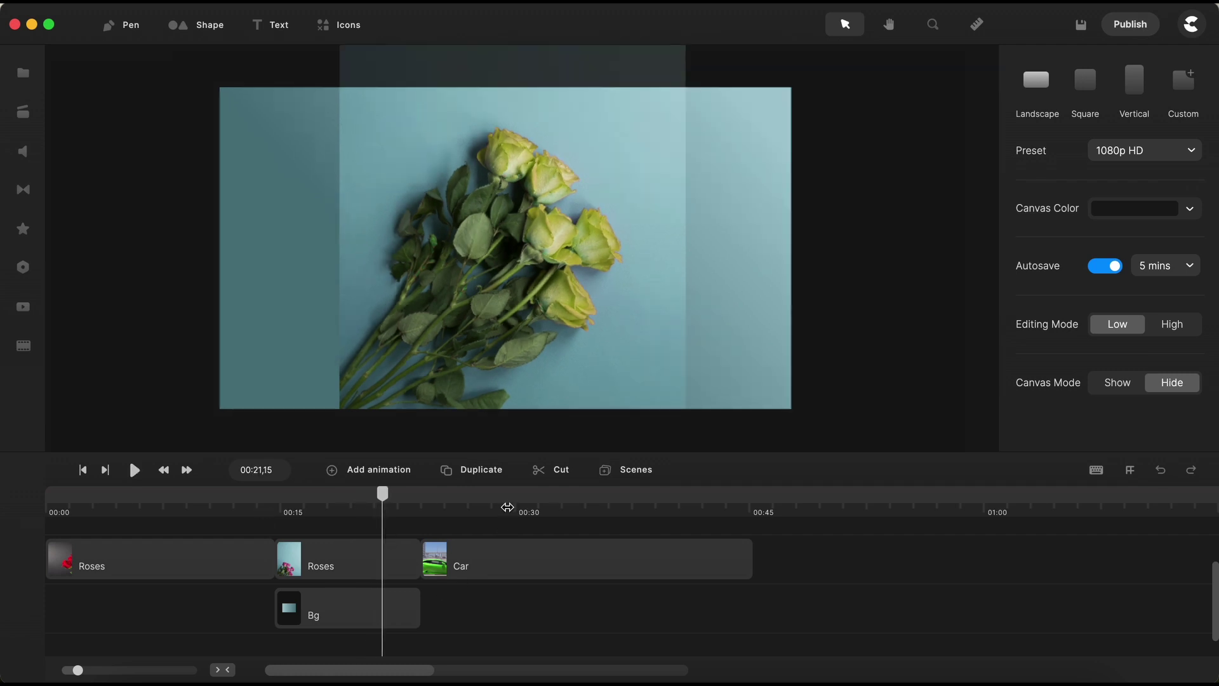
left_click(507, 507)
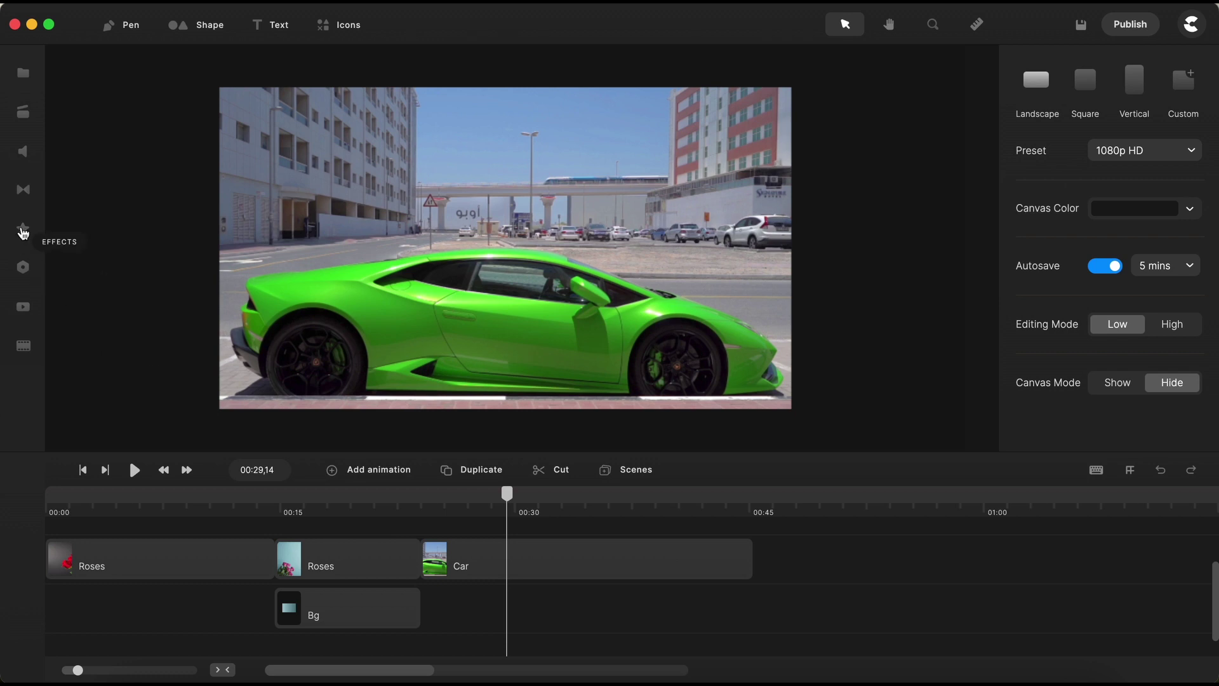
- Drag Color Replace onto the Car clip and open its settings
left_click(23, 231)
scroll(143, 275, "down", 5)
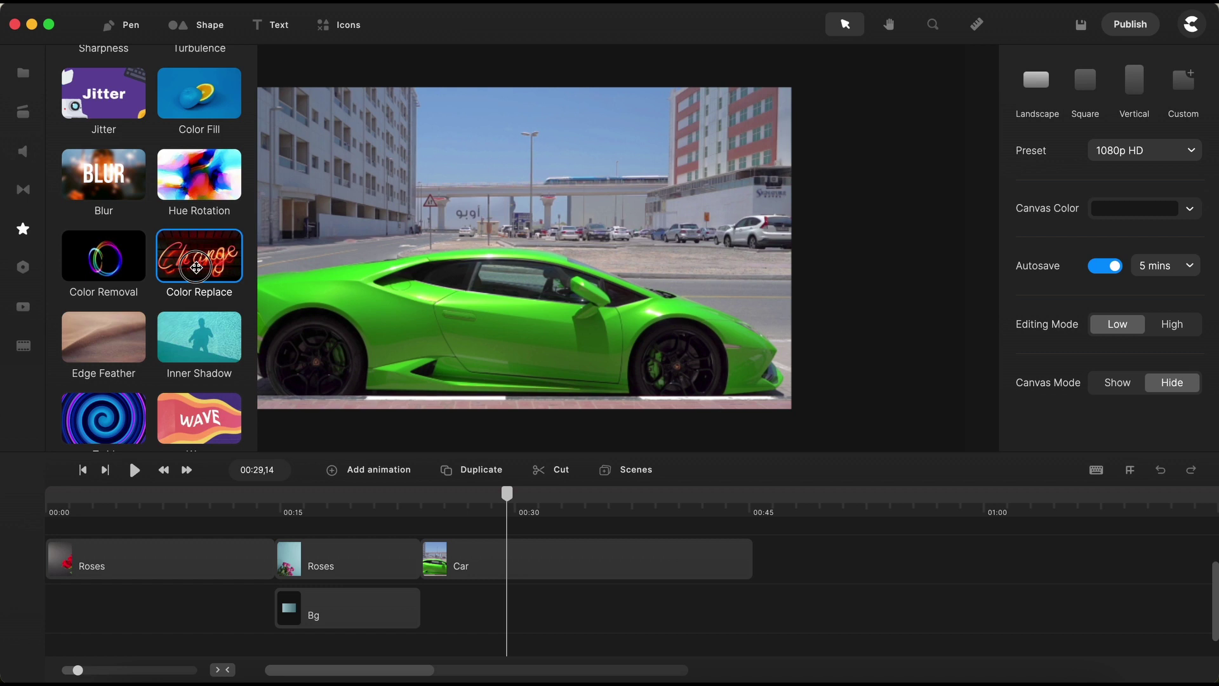
left_click_drag(196, 268, 604, 574)
left_click(23, 230)
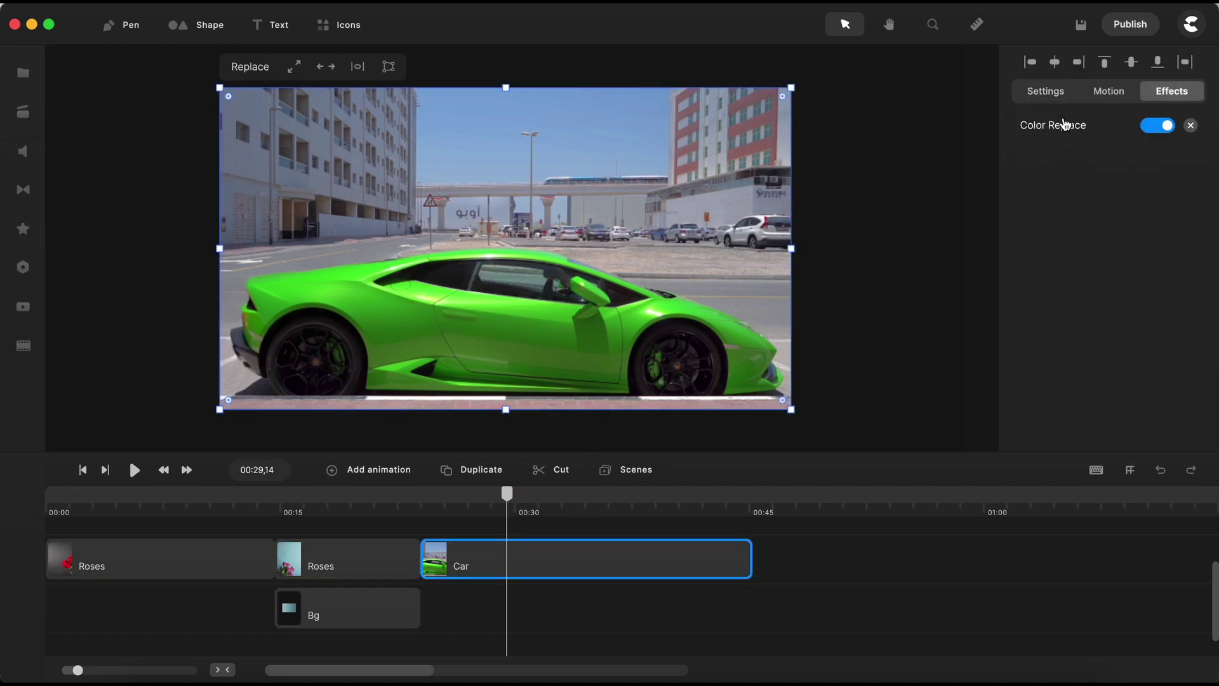
left_click(1063, 130)
- Add a replacement swapping the car's eyedropped green 2e7912 for red f90707
left_click(919, 145)
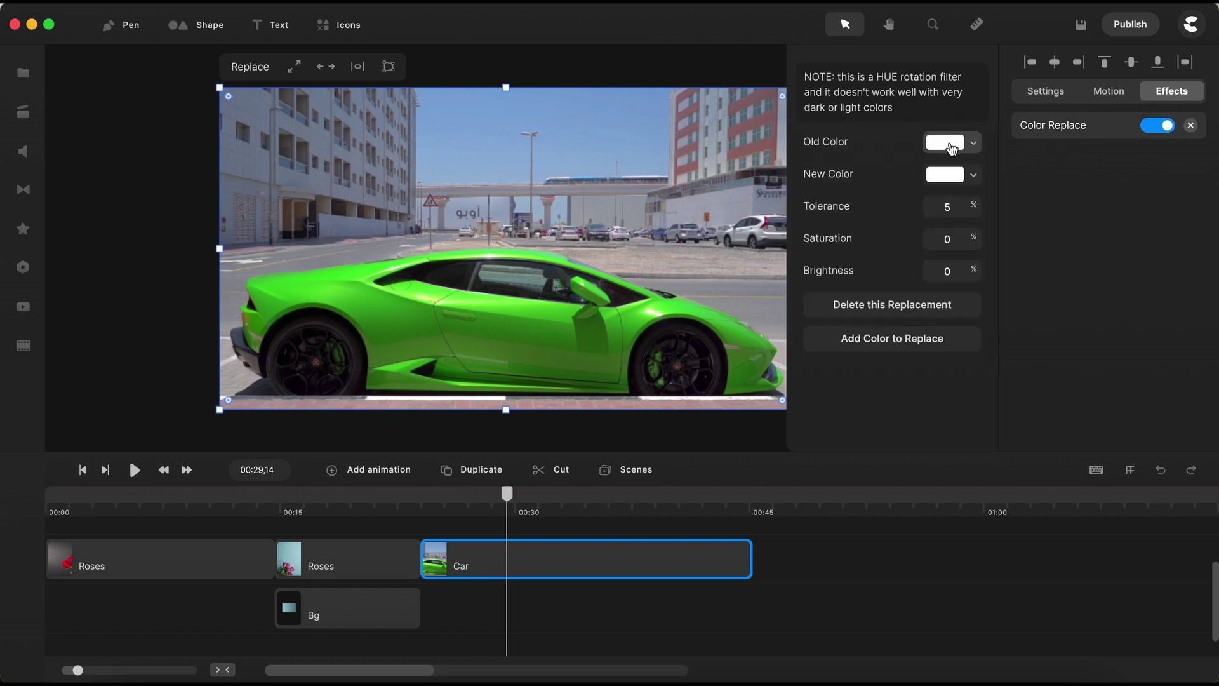
left_click(951, 146)
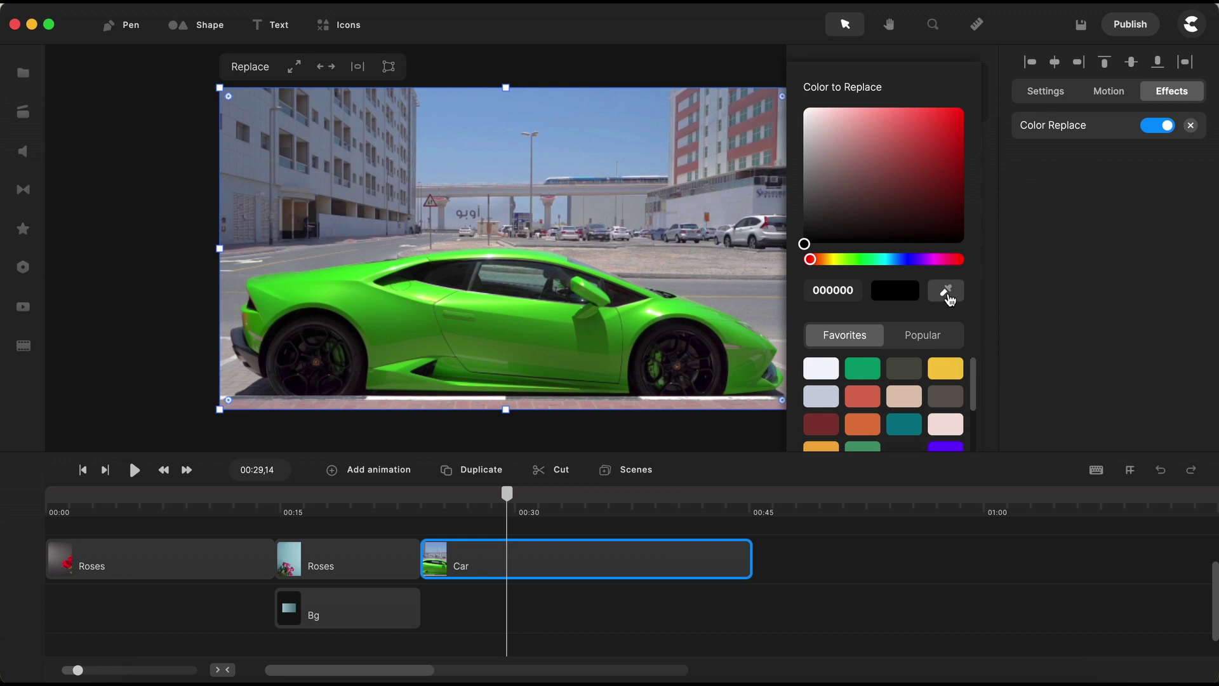
left_click(945, 290)
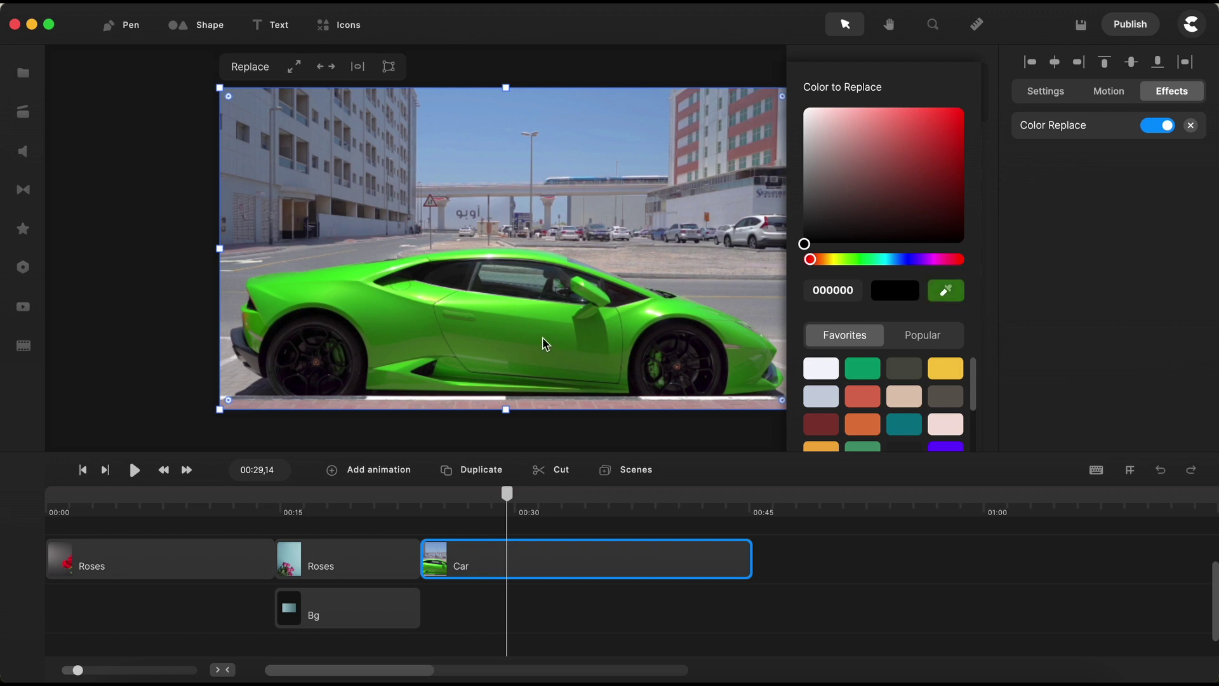
left_click(560, 343)
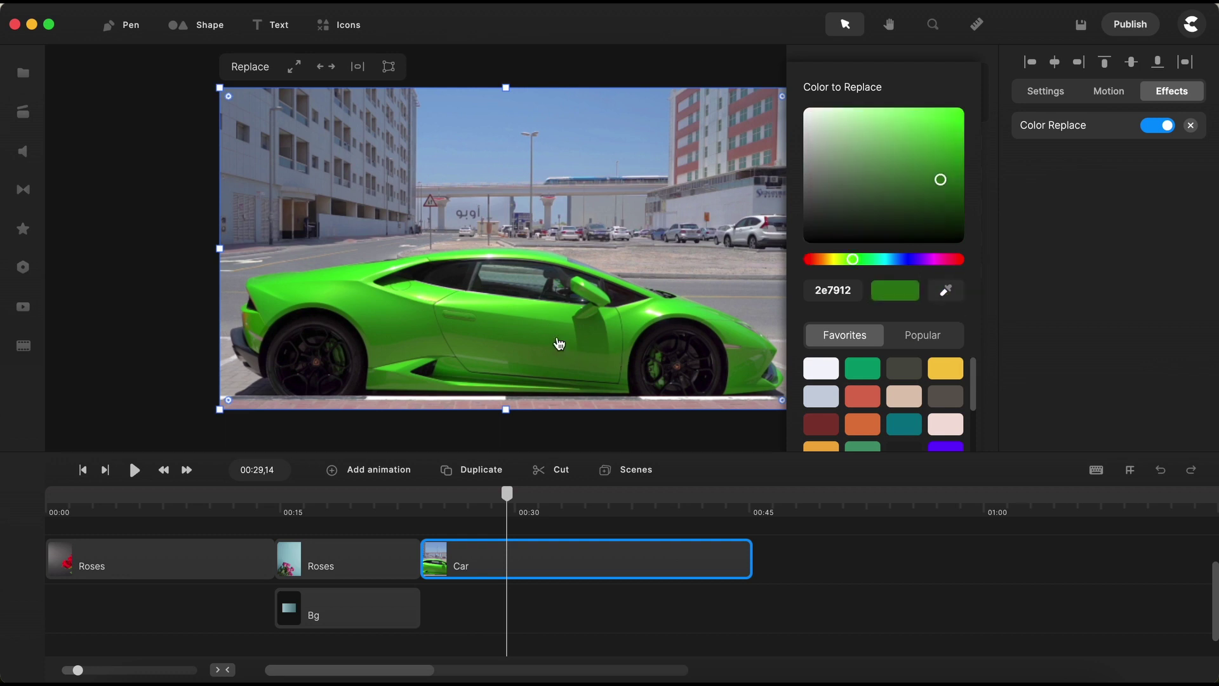
left_click(1018, 237)
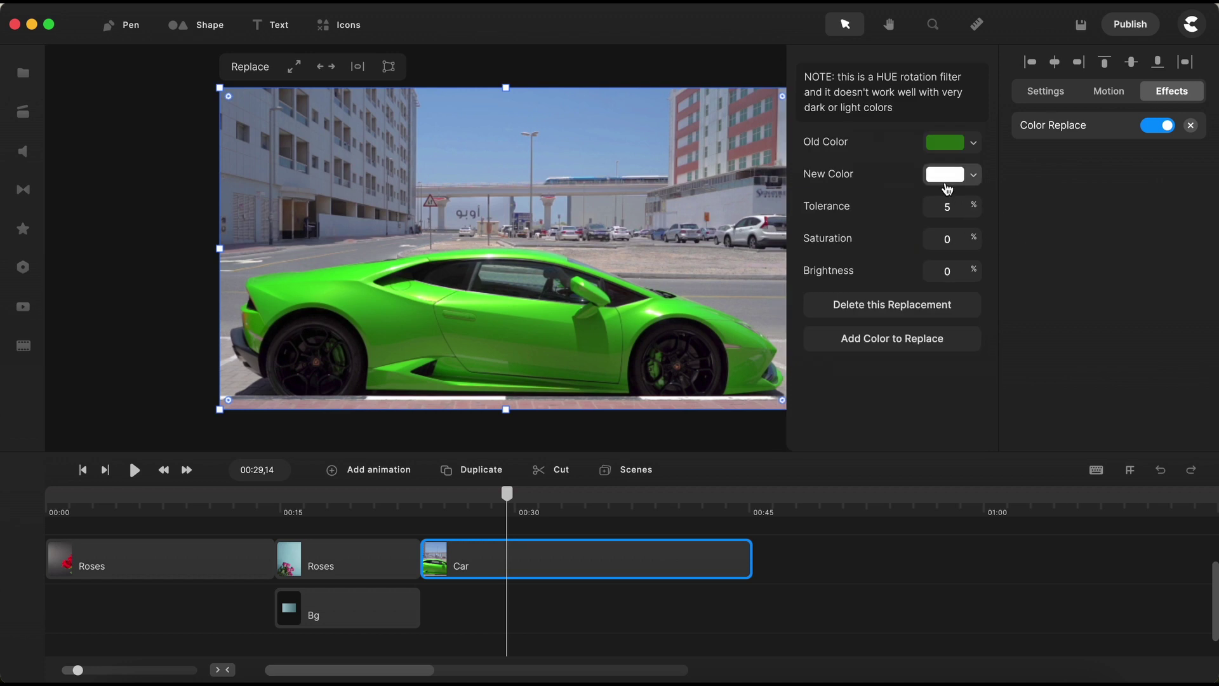
left_click(951, 181)
scroll(860, 406, "down", 3)
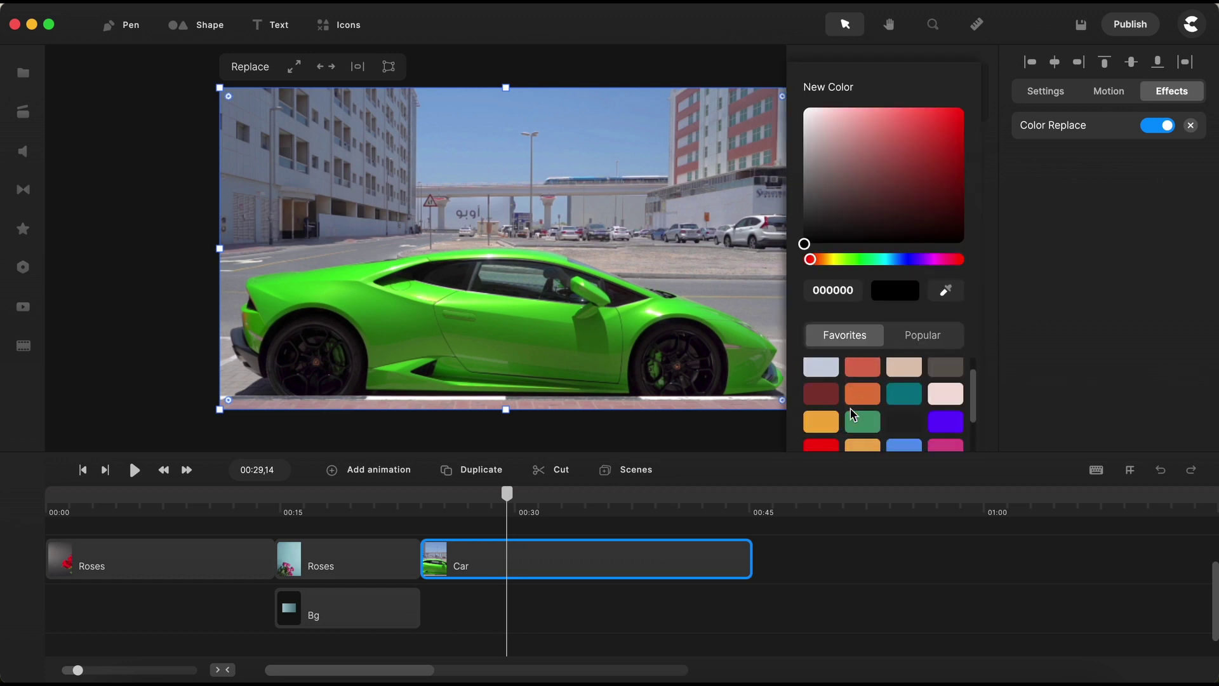
left_click(822, 399)
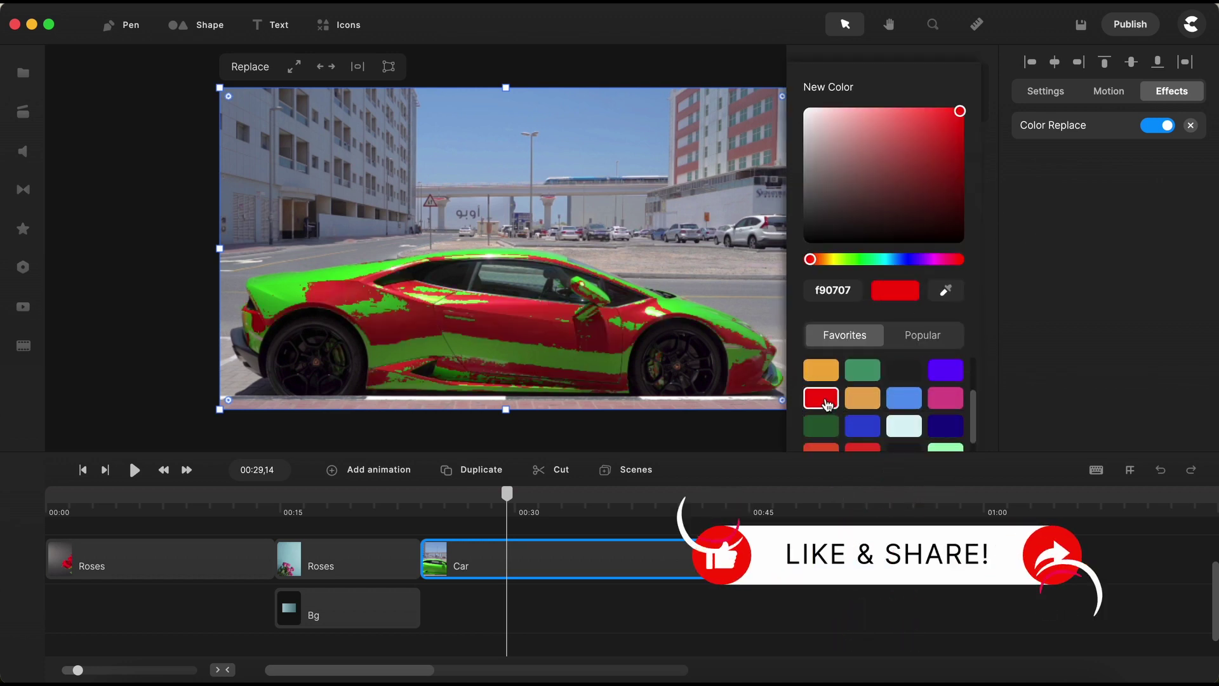
- Raise the first replacement's tolerance to 25 and inspect the car
left_click(1062, 285)
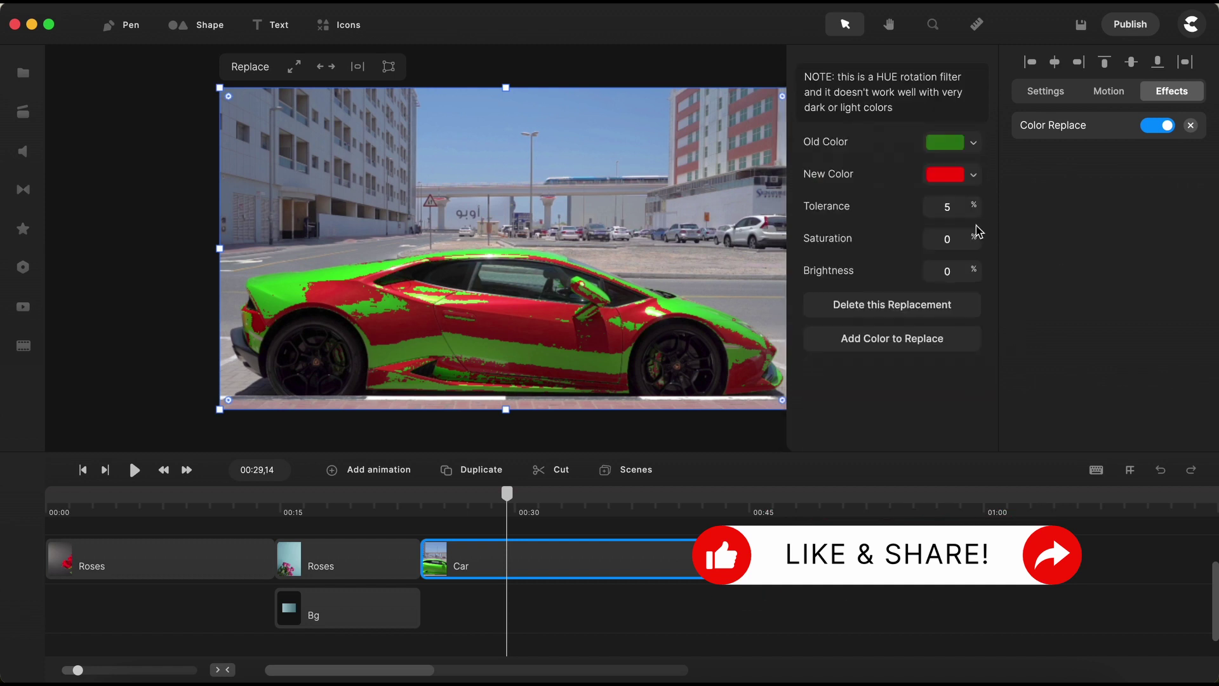
left_click_drag(963, 209, 990, 214)
left_click(1053, 234)
scroll(745, 359, "up", 5)
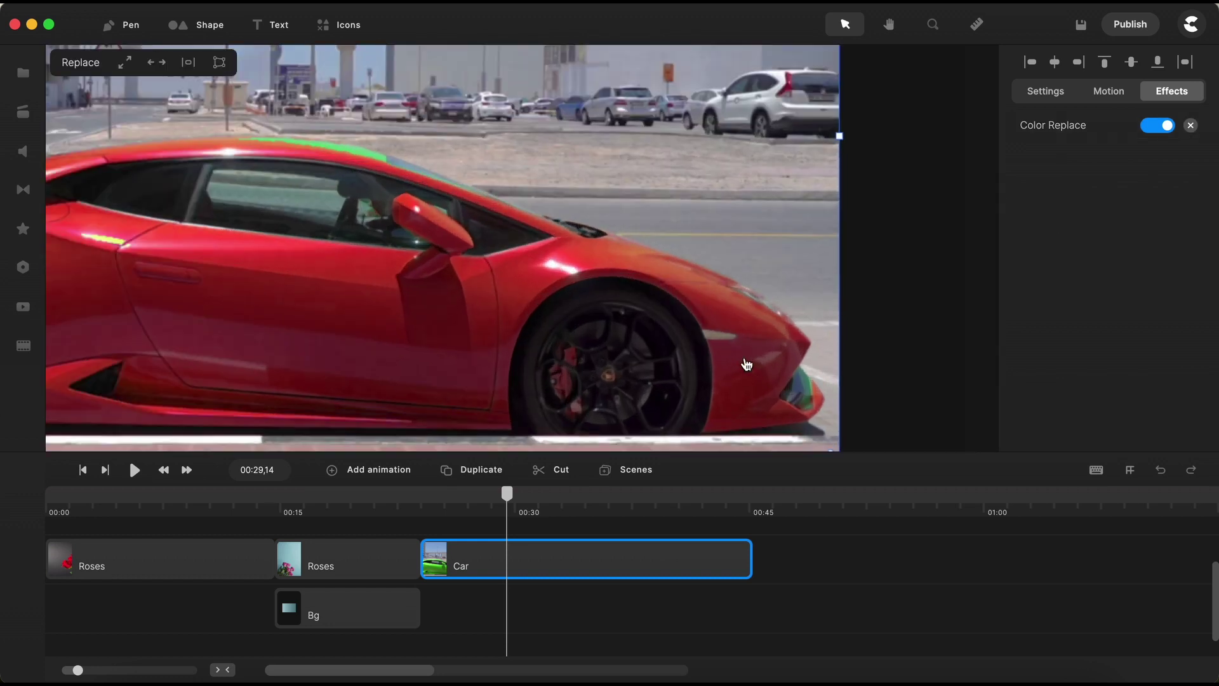
scroll(745, 363, "down", 5)
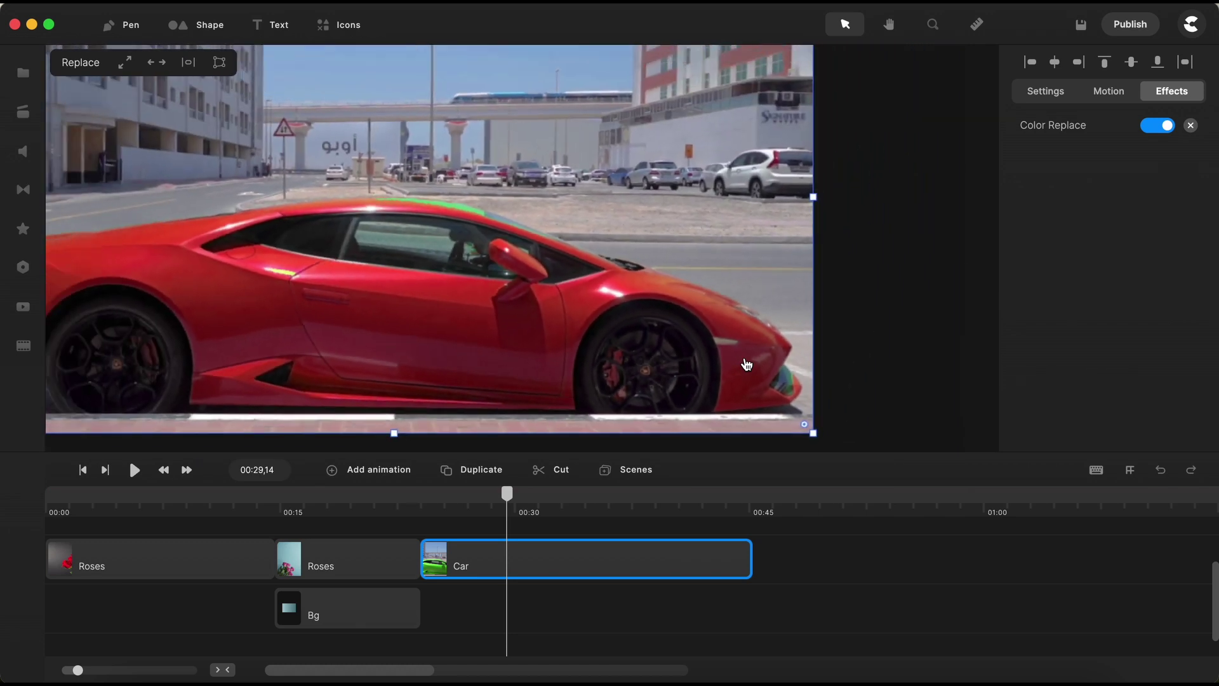
scroll(492, 229, "up", 4)
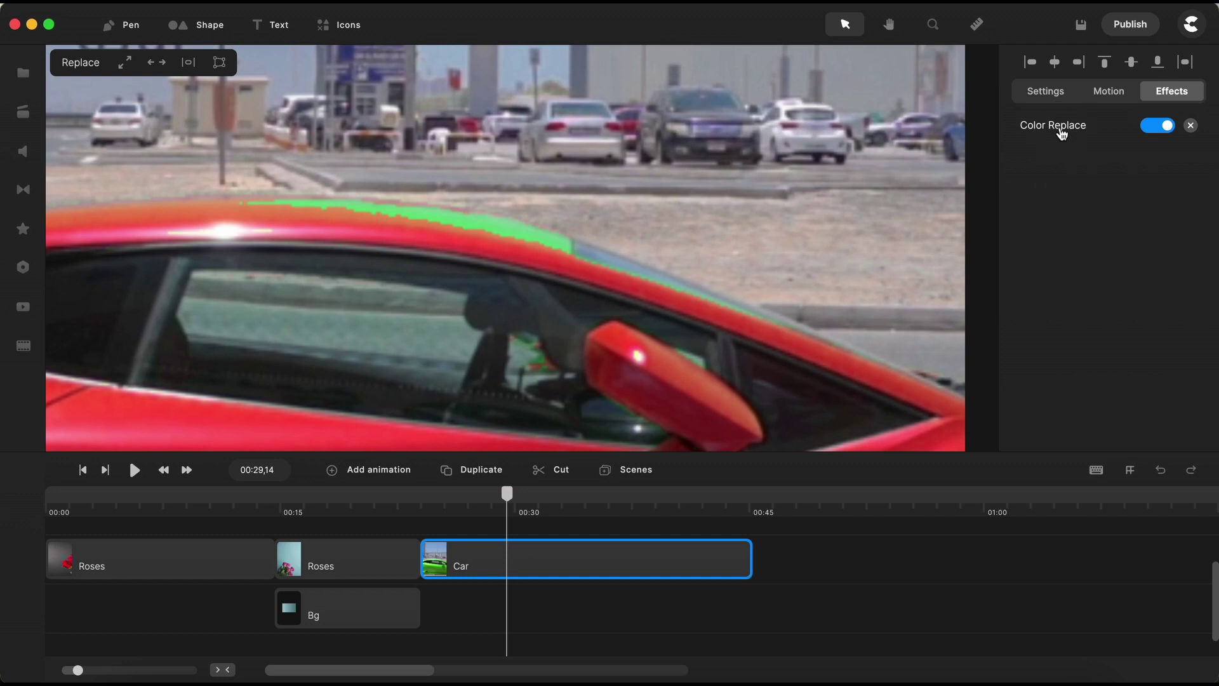
left_click(1060, 131)
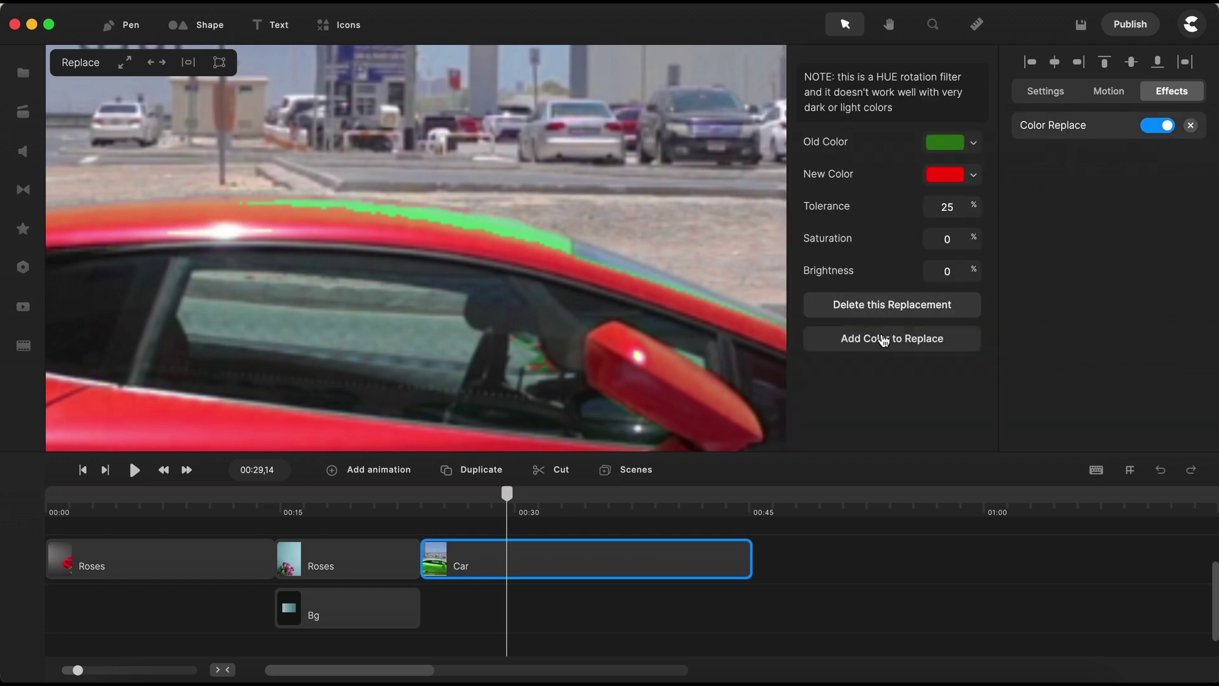
- Add a second replacement using the roof stripe's light green 77d995 as the old colour
left_click(914, 345)
scroll(914, 342, "down", 3)
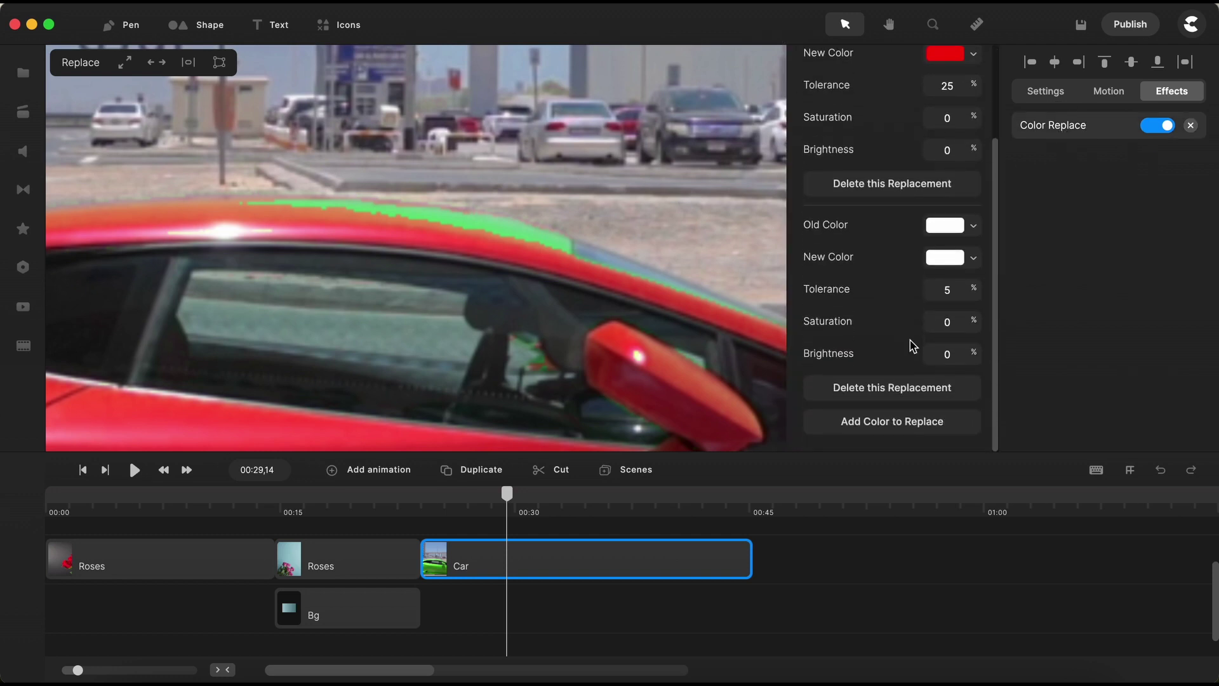
left_click(945, 226)
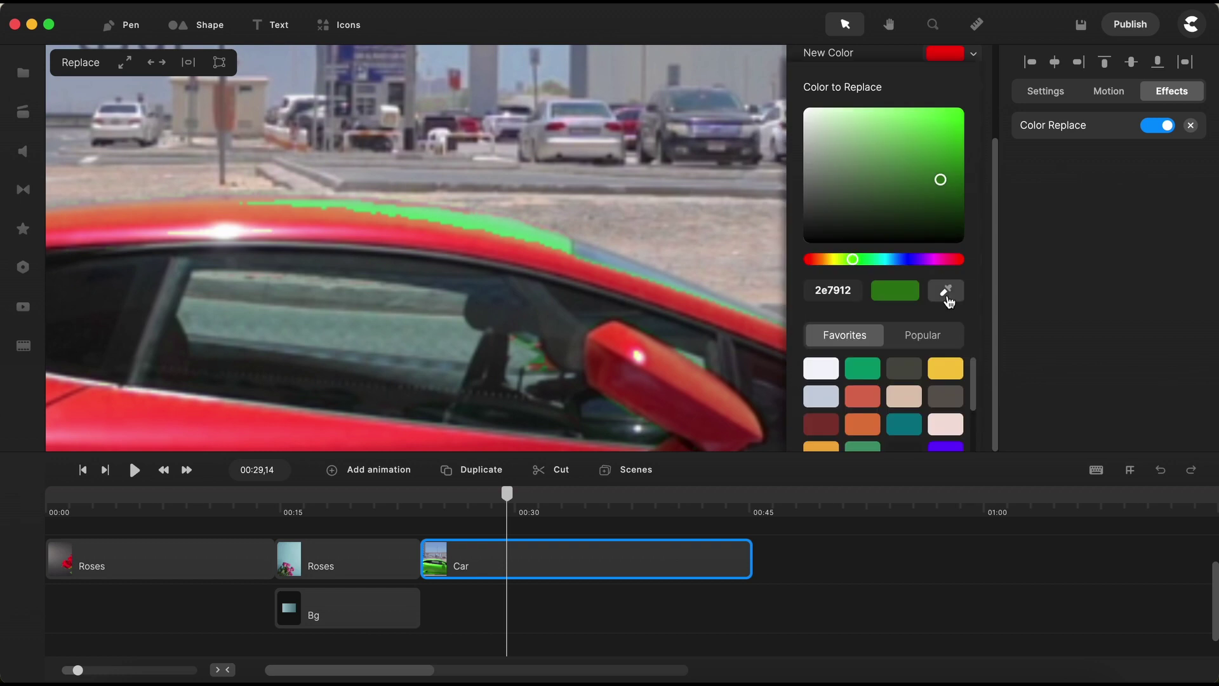
left_click(947, 294)
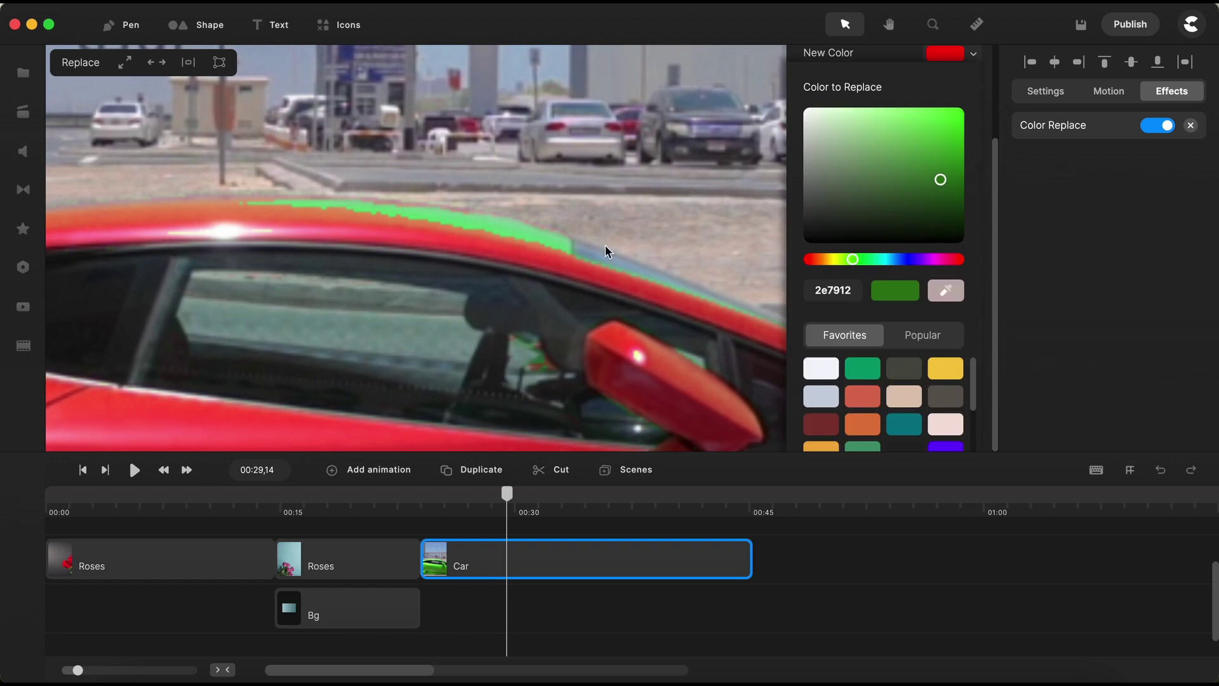
left_click(519, 236)
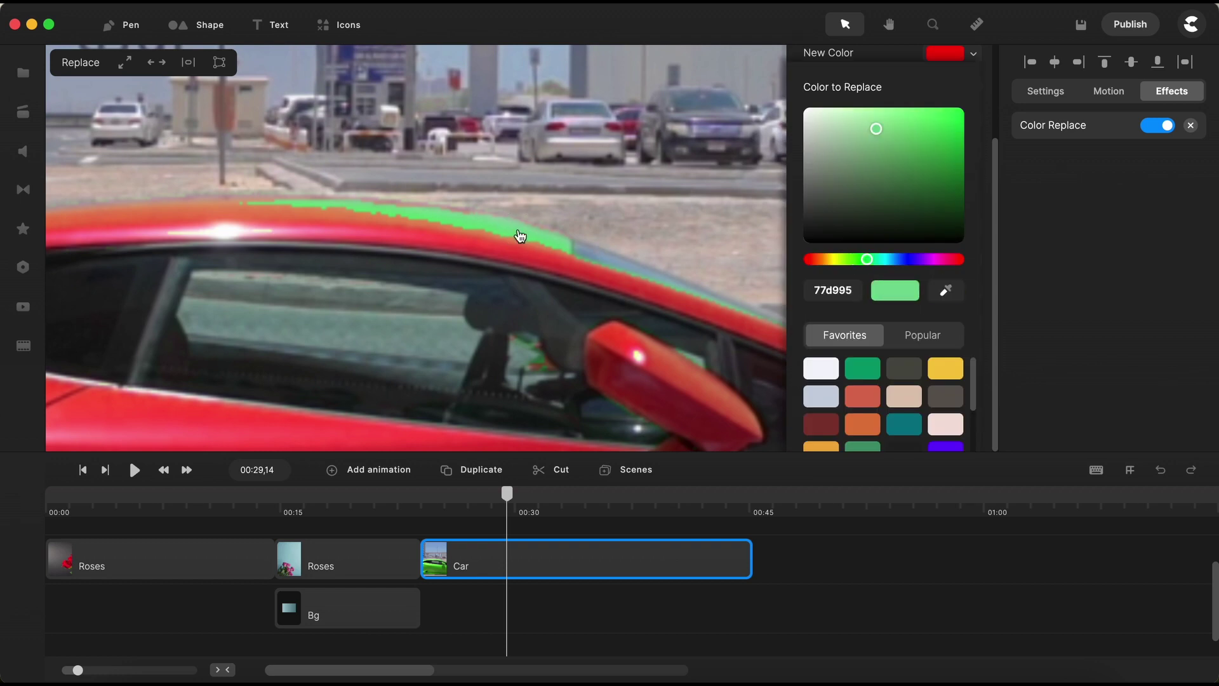
left_click(1086, 319)
- Set the second replacement's new colour to red f90707 with tolerance 7.5
left_click(944, 256)
scroll(907, 373, "down", 2)
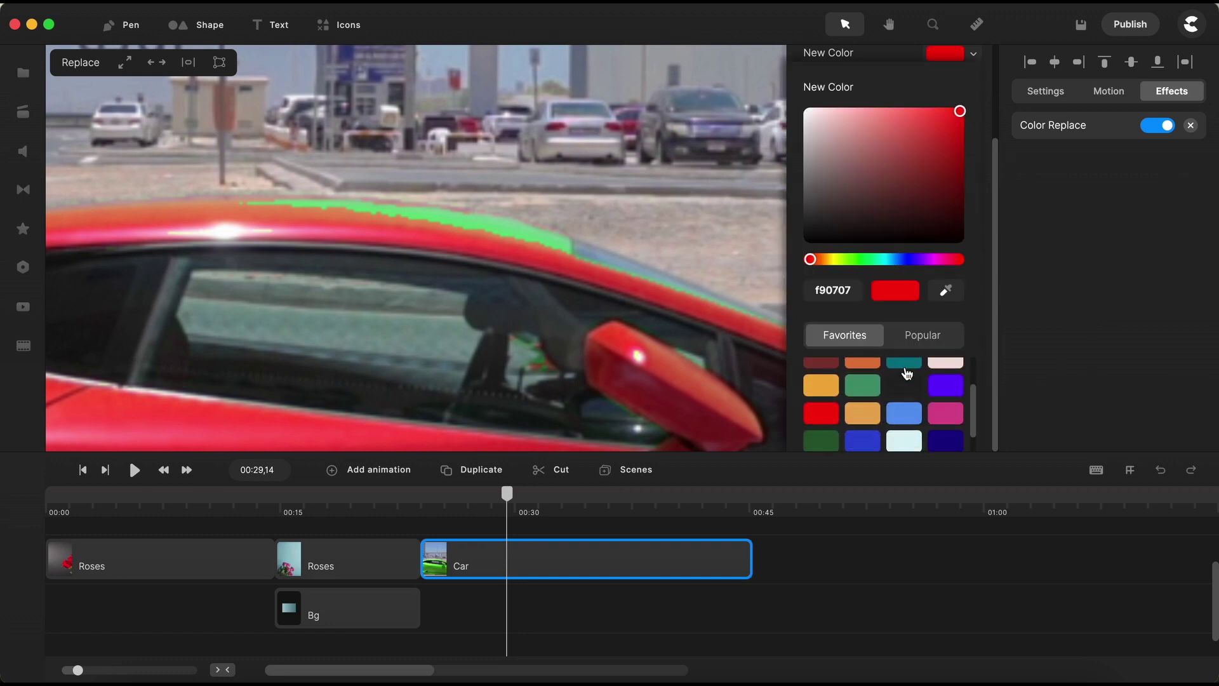
left_click(825, 401)
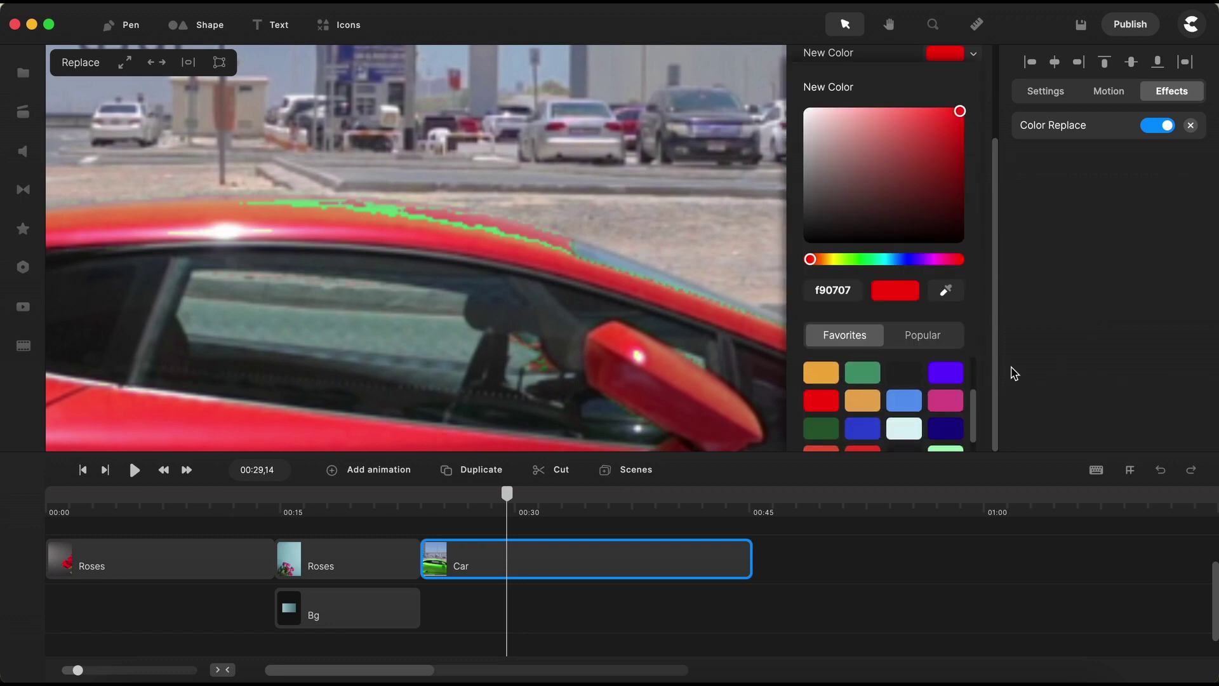
left_click(1077, 340)
left_click_drag(968, 302, 975, 291)
left_click(1064, 289)
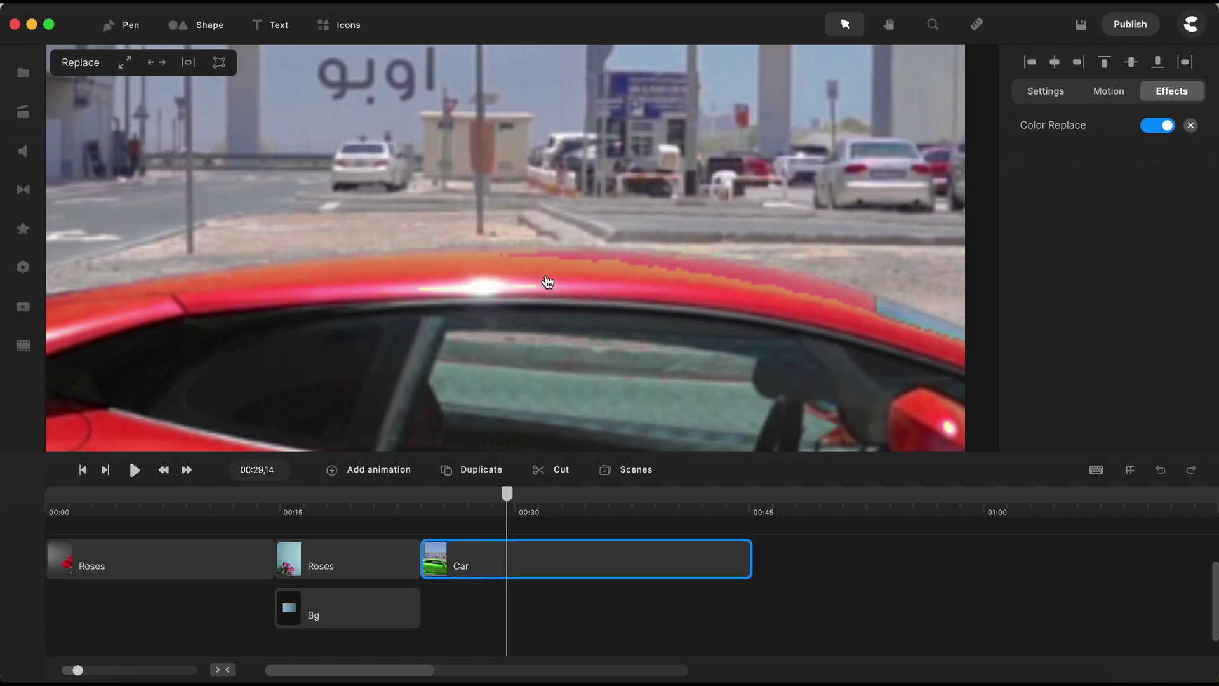
scroll(547, 281, "down", 5)
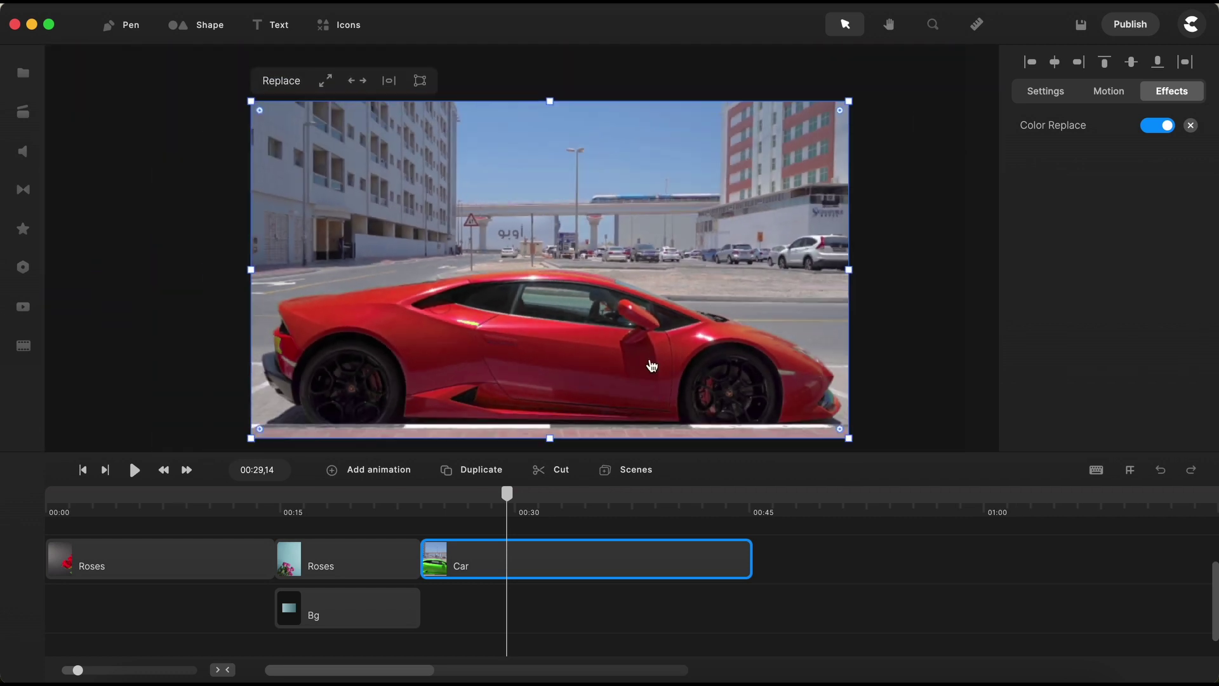
- Add a third colour replacement that samples the car roof's orange (e48d5b) as the old colour
scroll(562, 292, "up", 5)
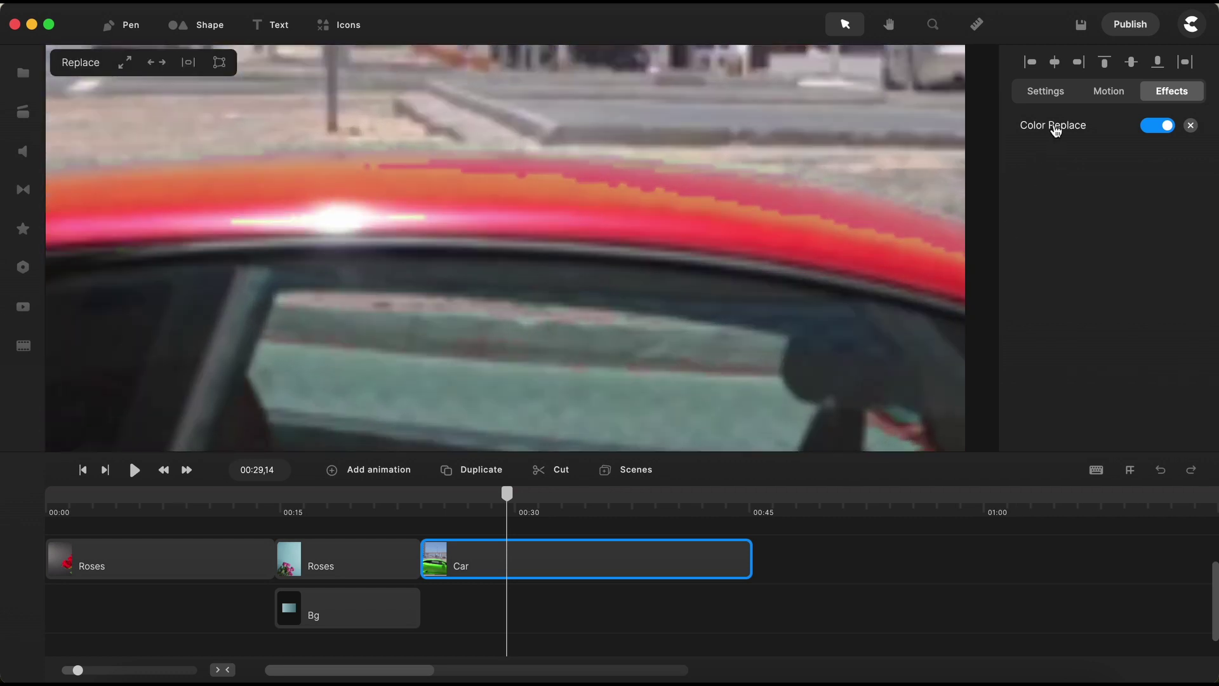
left_click(1053, 126)
scroll(946, 389, "down", 4)
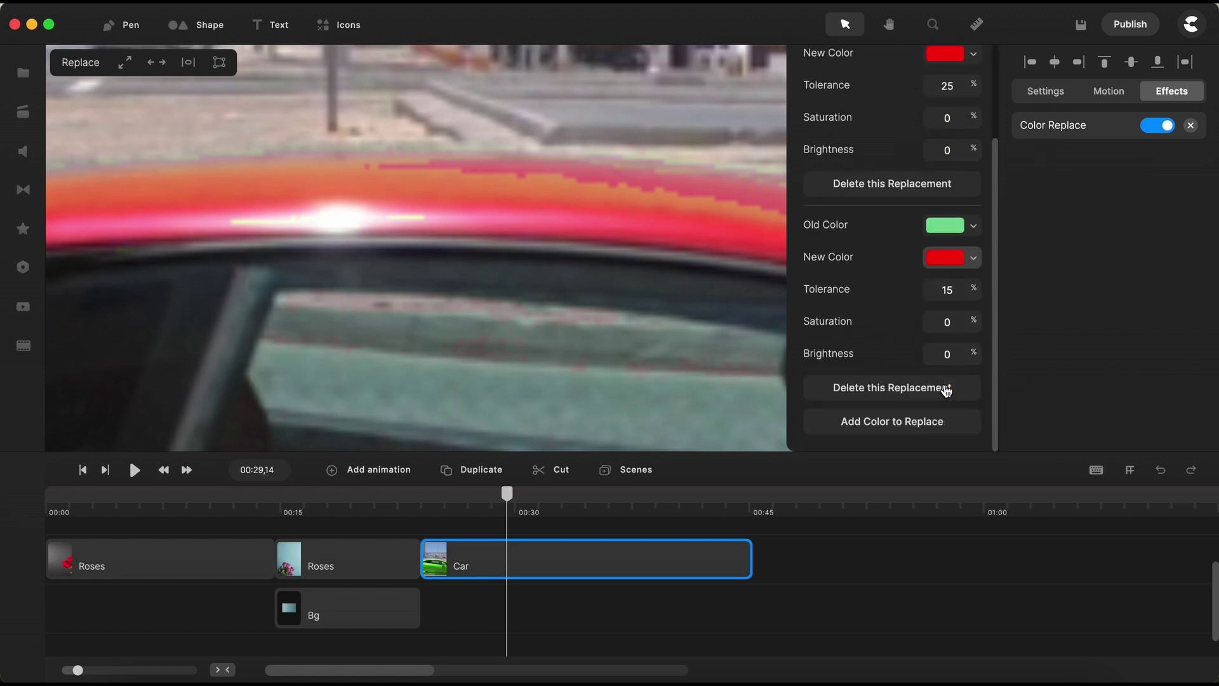
left_click(906, 423)
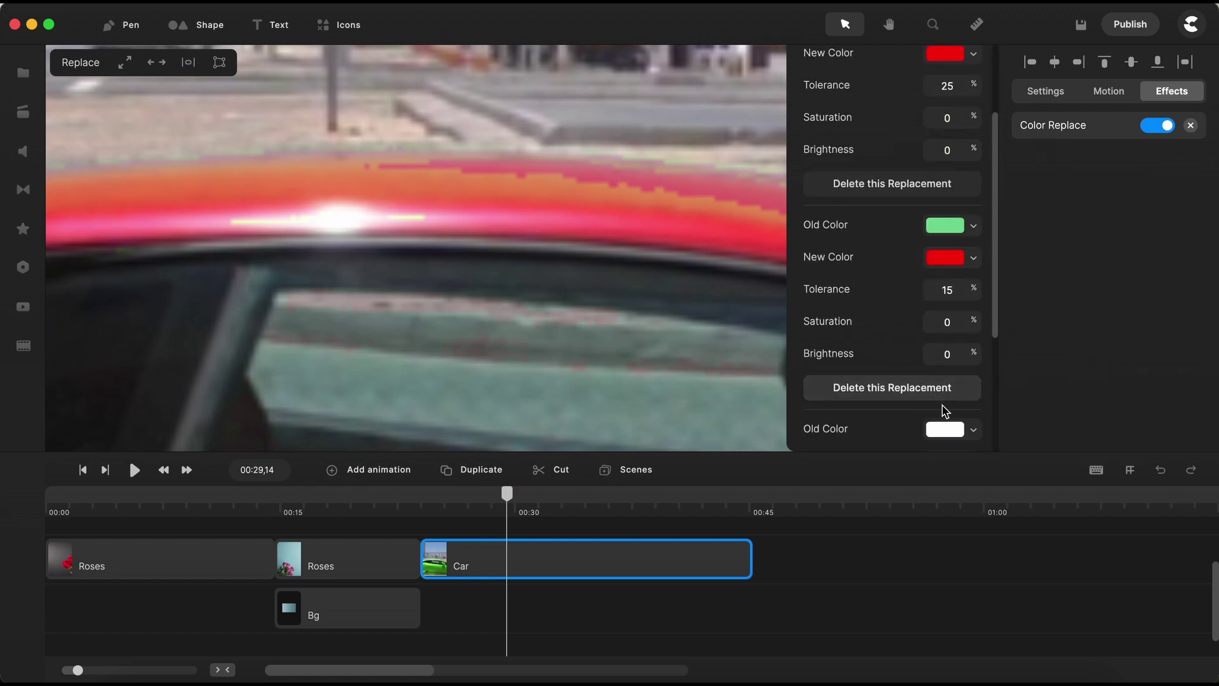
scroll(949, 408, "down", 5)
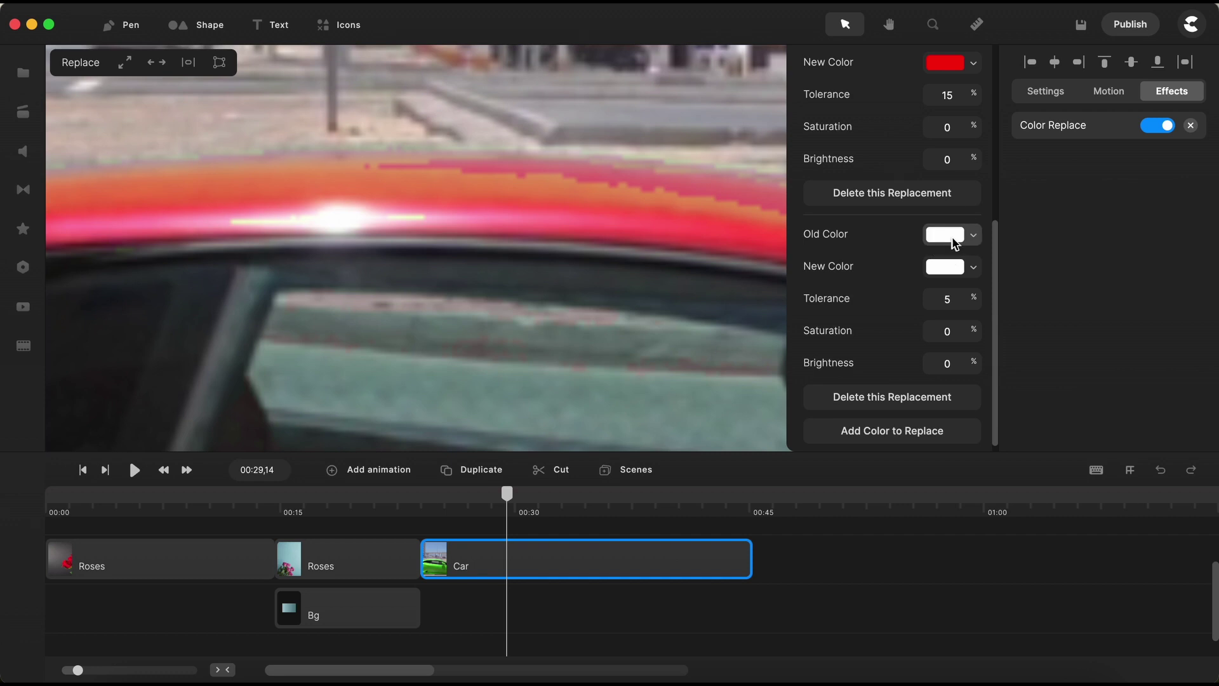
left_click(954, 243)
left_click(945, 290)
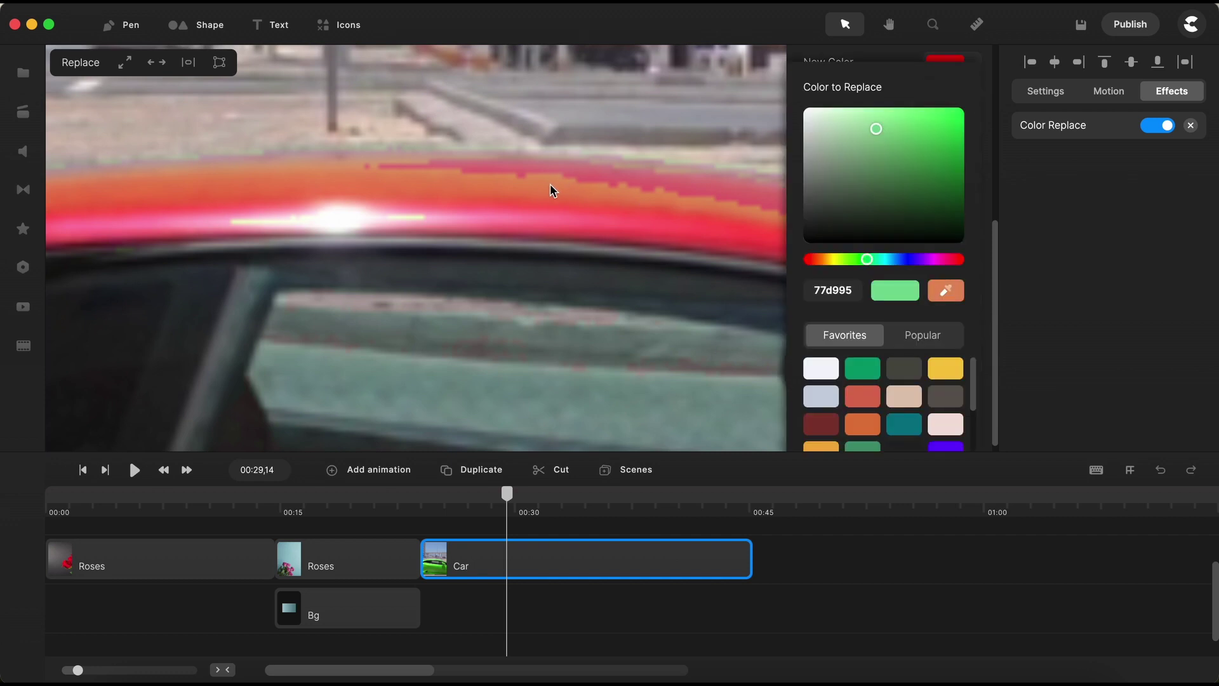
left_click(549, 190)
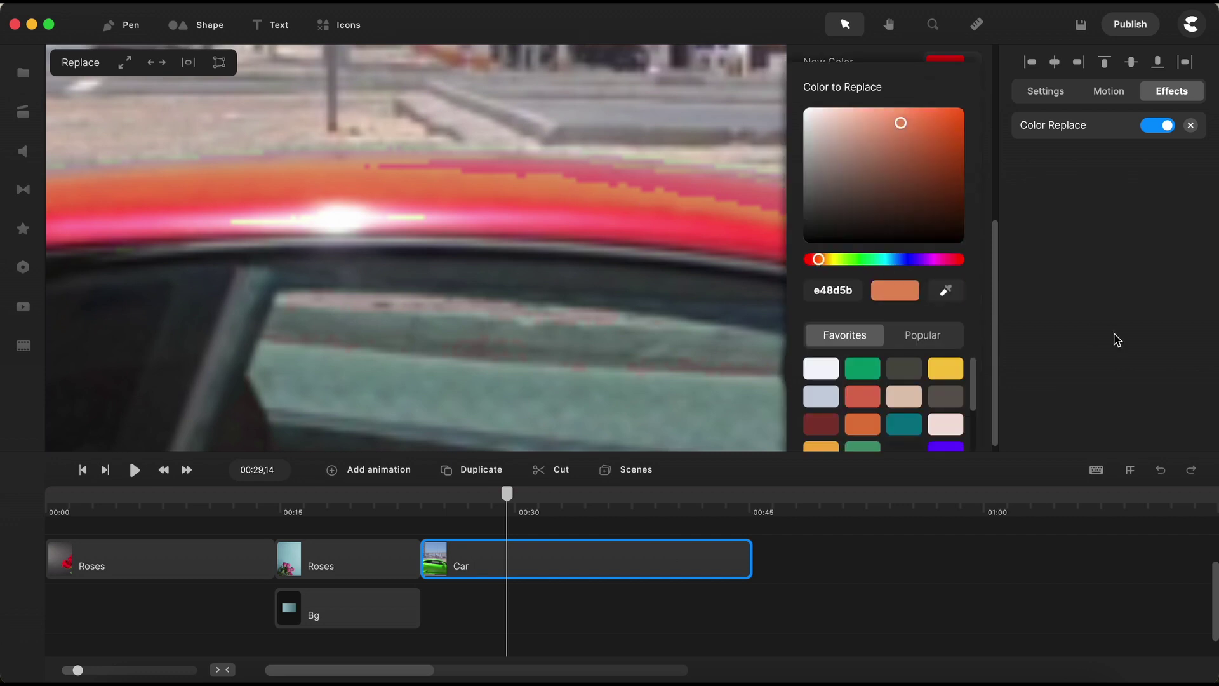
left_click(1117, 340)
- Set the new colour to red and the tolerance to 15.8, then close the effect settings
left_click(956, 267)
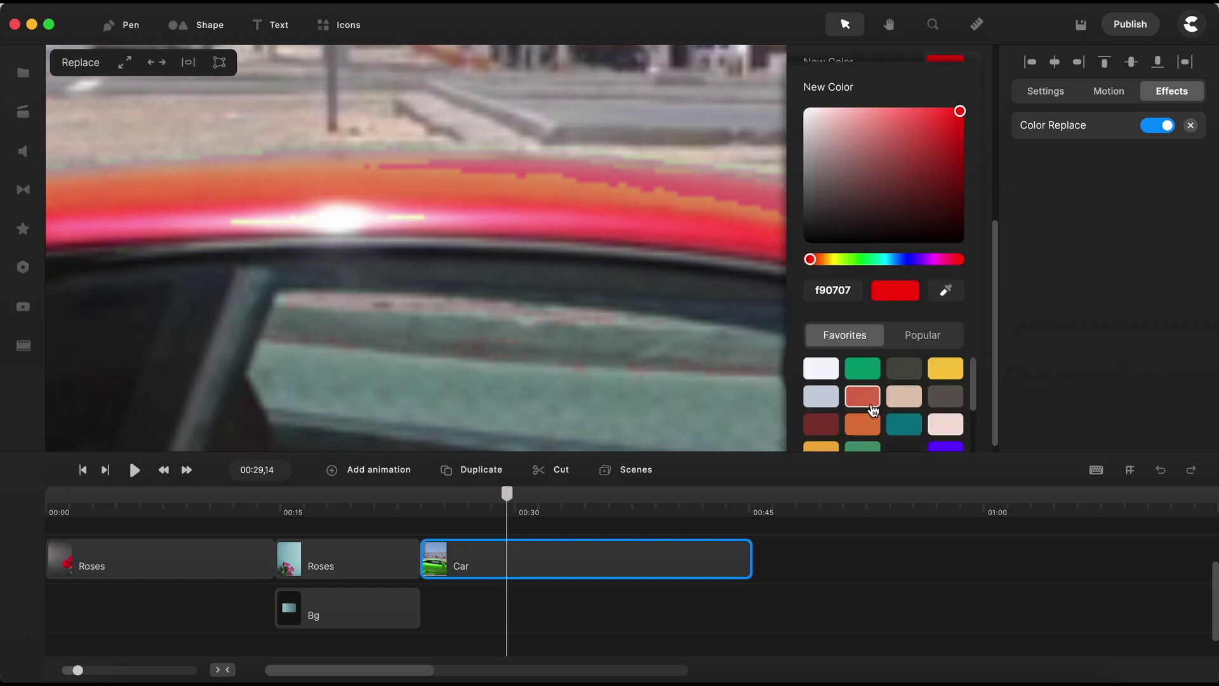
scroll(863, 396, "down", 2)
left_click(826, 380)
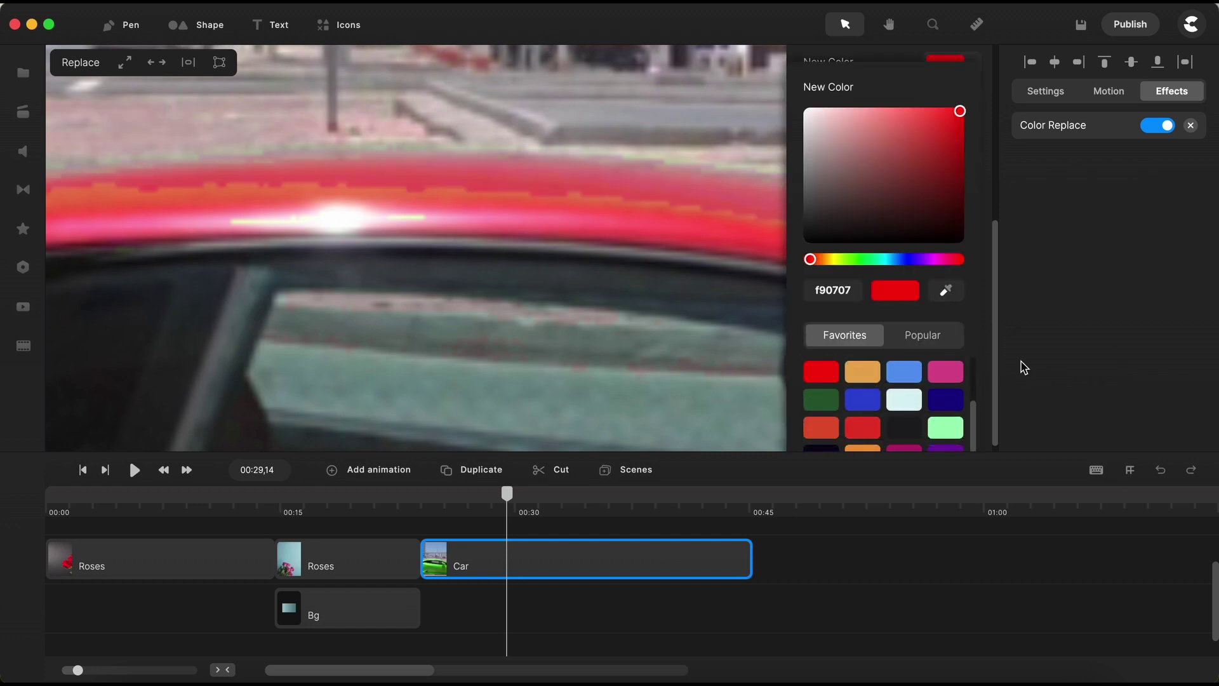
left_click(1075, 329)
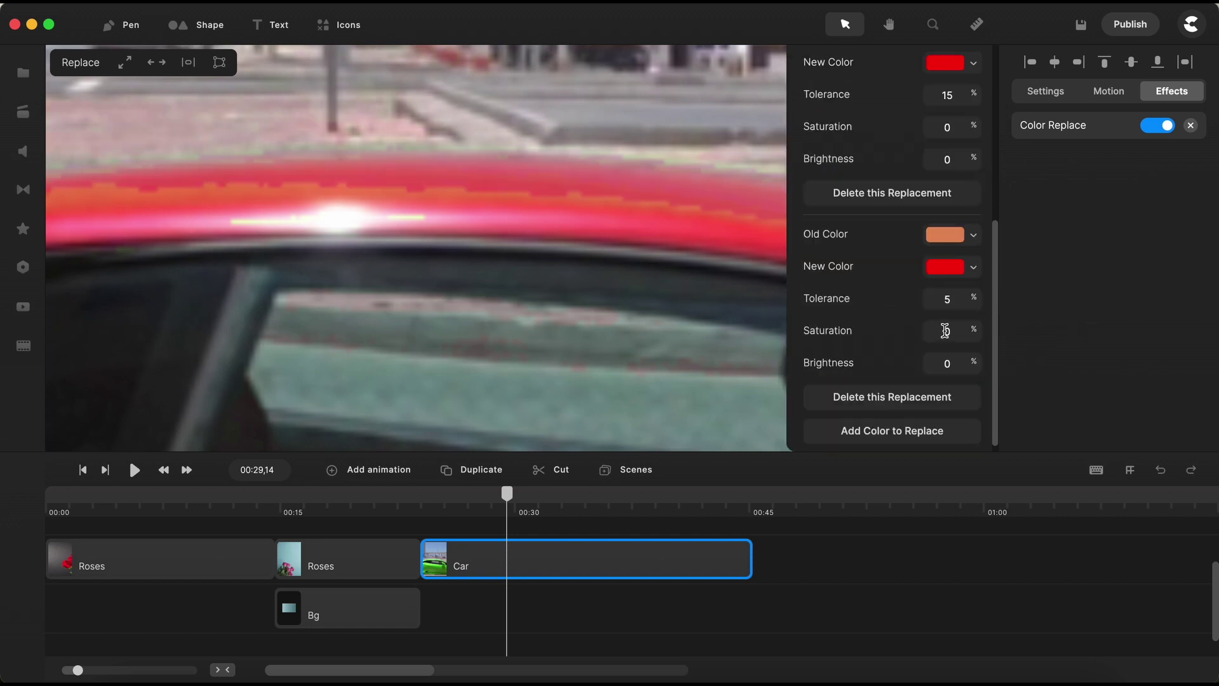
left_click_drag(965, 302, 976, 301)
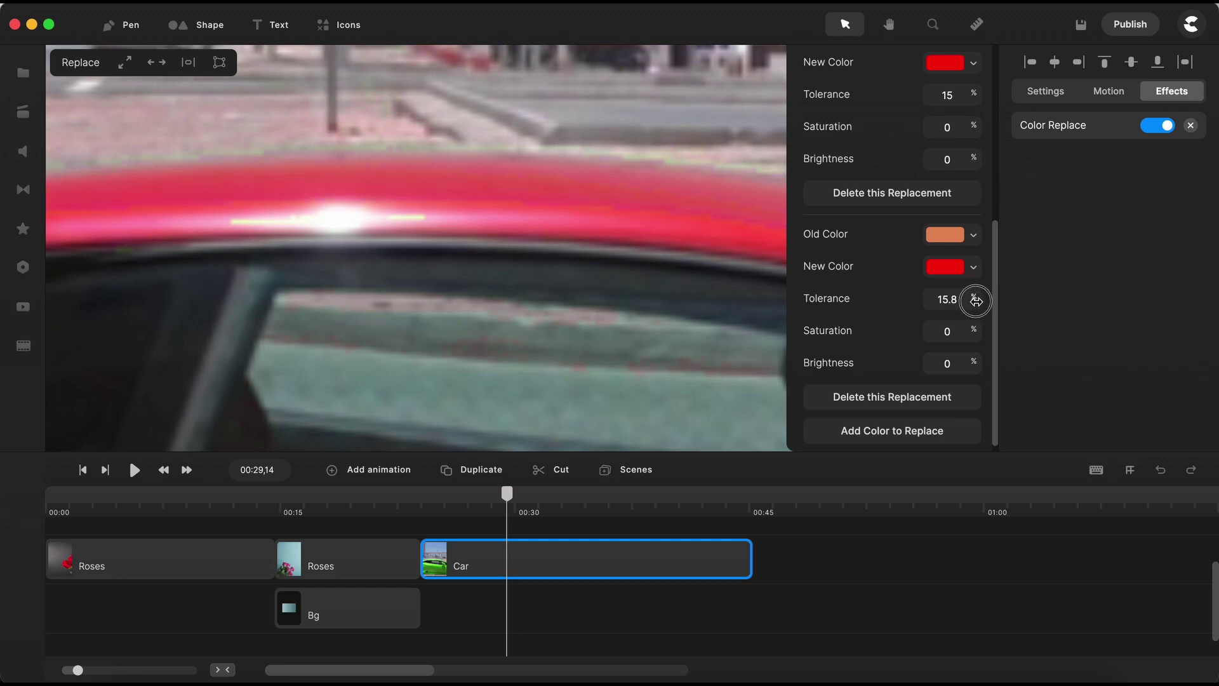
left_click(1105, 298)
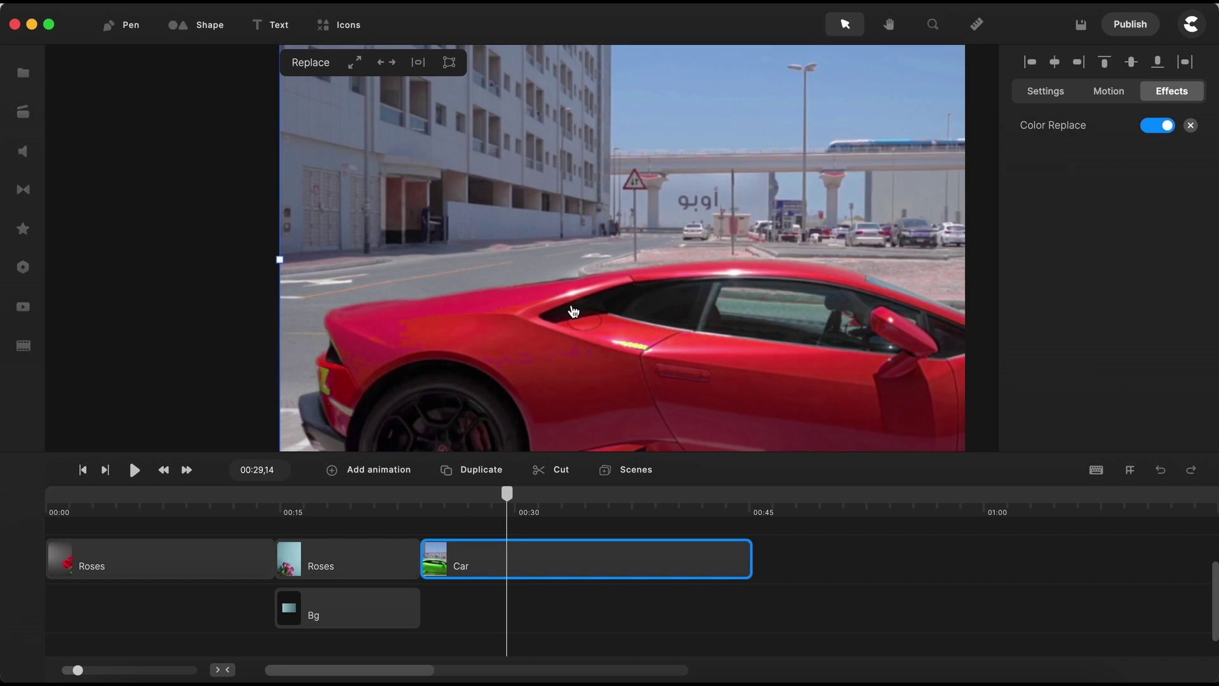
- Add a fourth replacement that samples the olive green (7a820d) bumper patch as the old colour
scroll(324, 403, "up", 5)
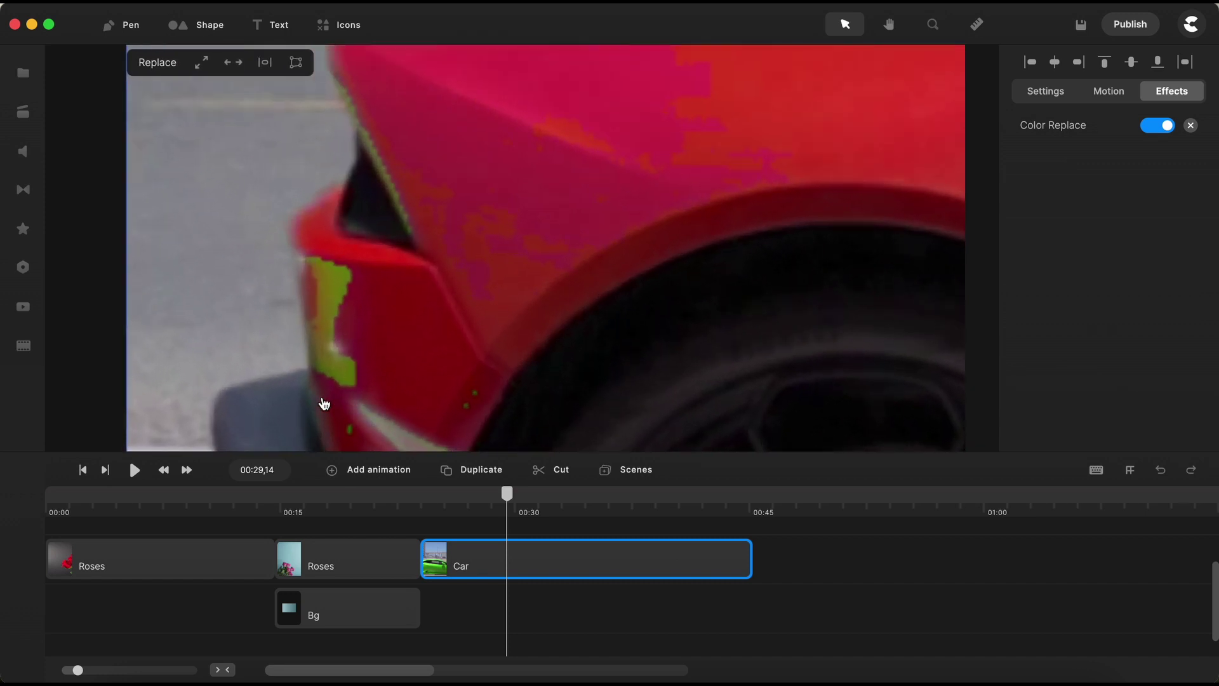
left_click(1055, 129)
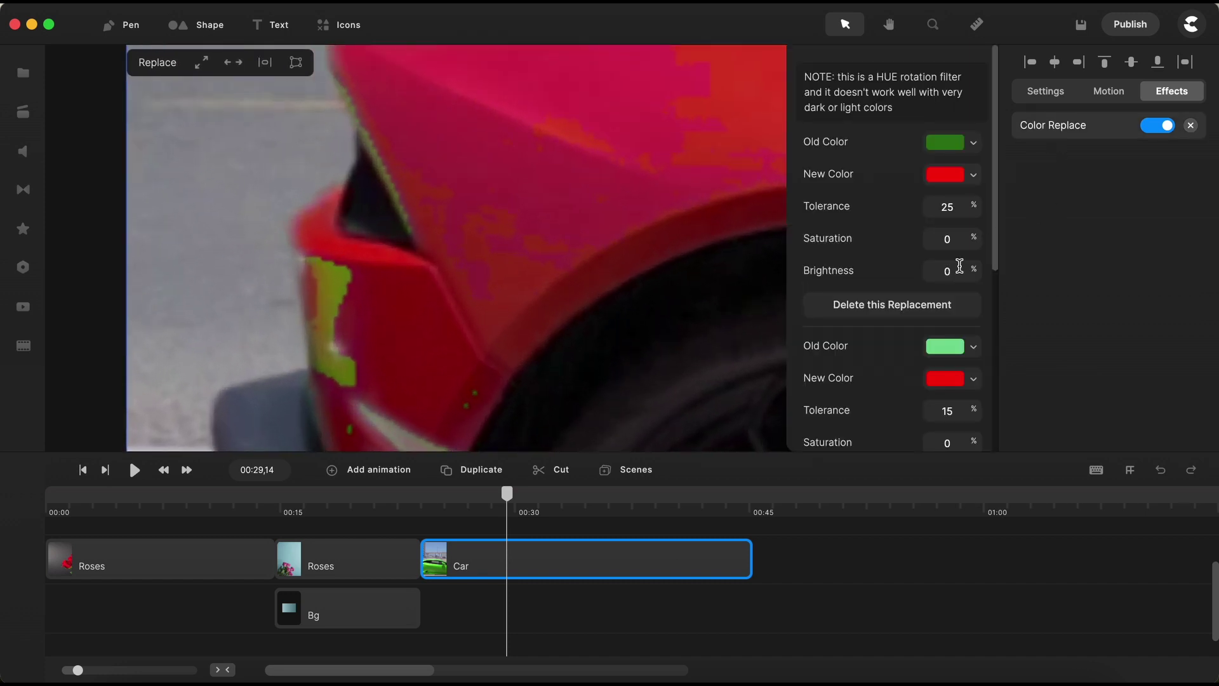
scroll(960, 265, "down", 3)
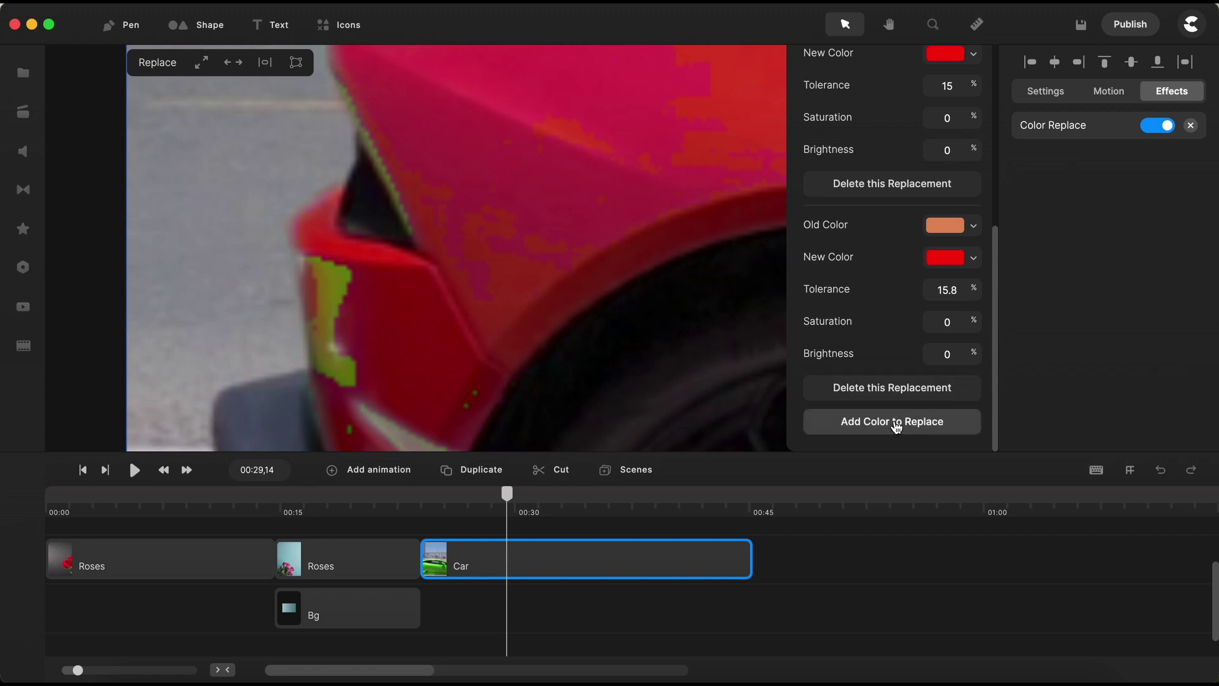
left_click(895, 423)
scroll(898, 310, "down", 5)
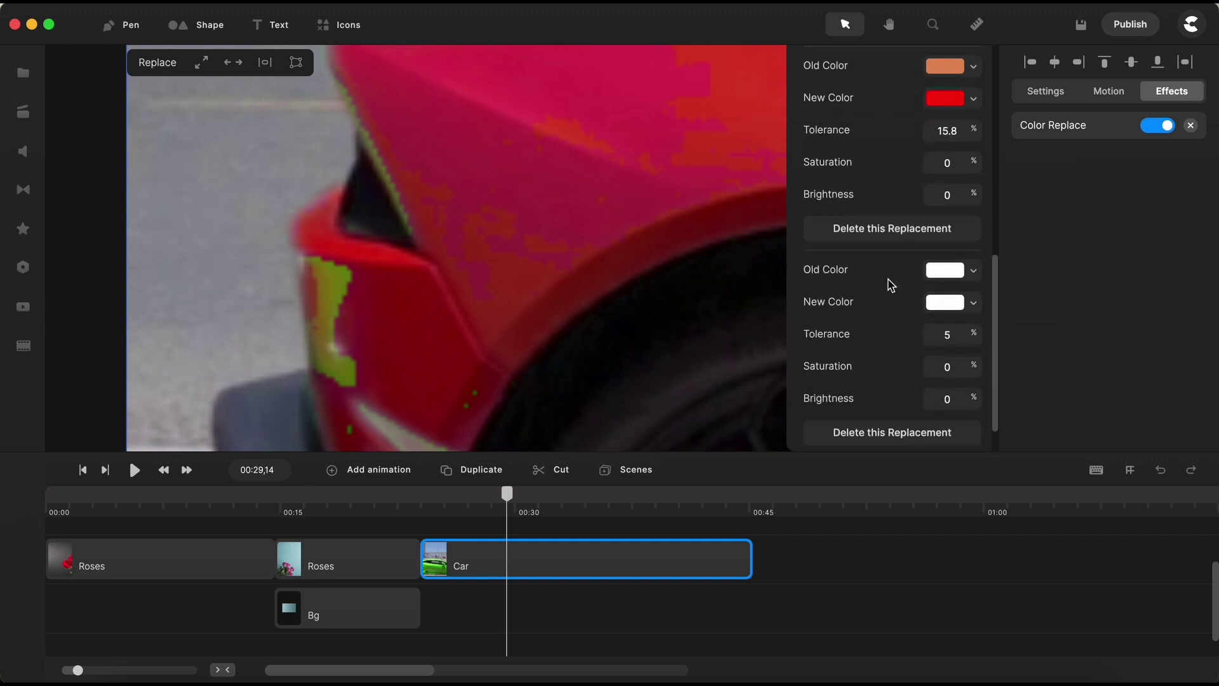
left_click(954, 278)
left_click(946, 291)
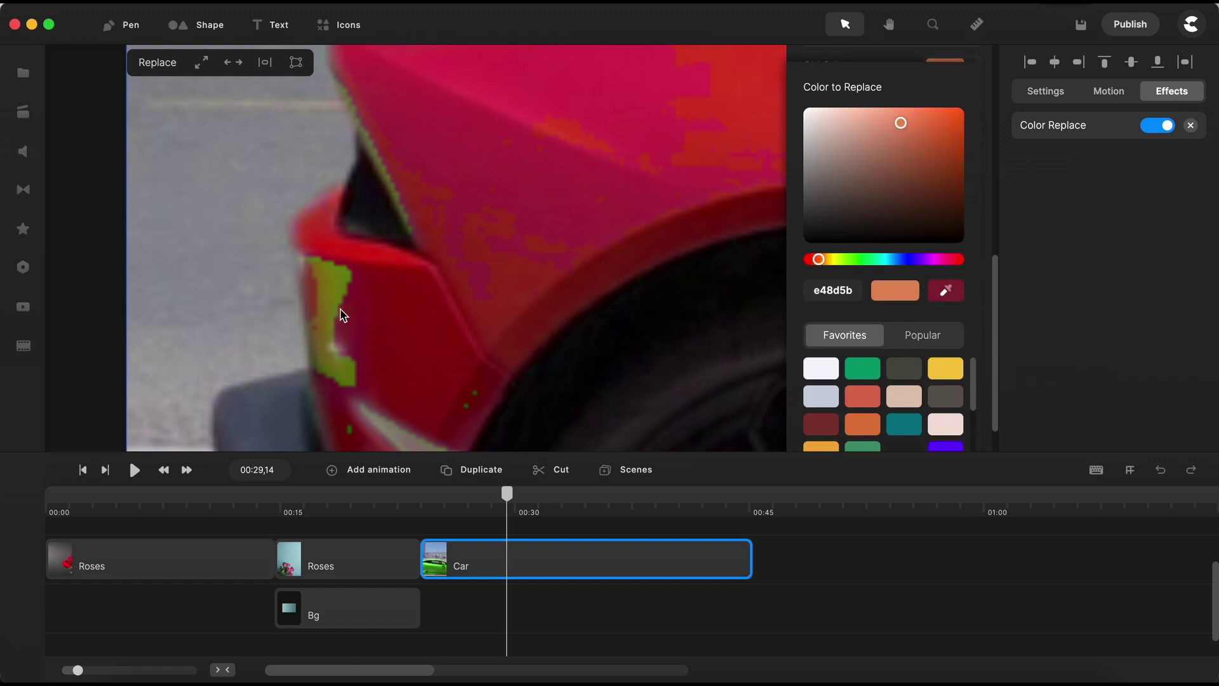
left_click(340, 290)
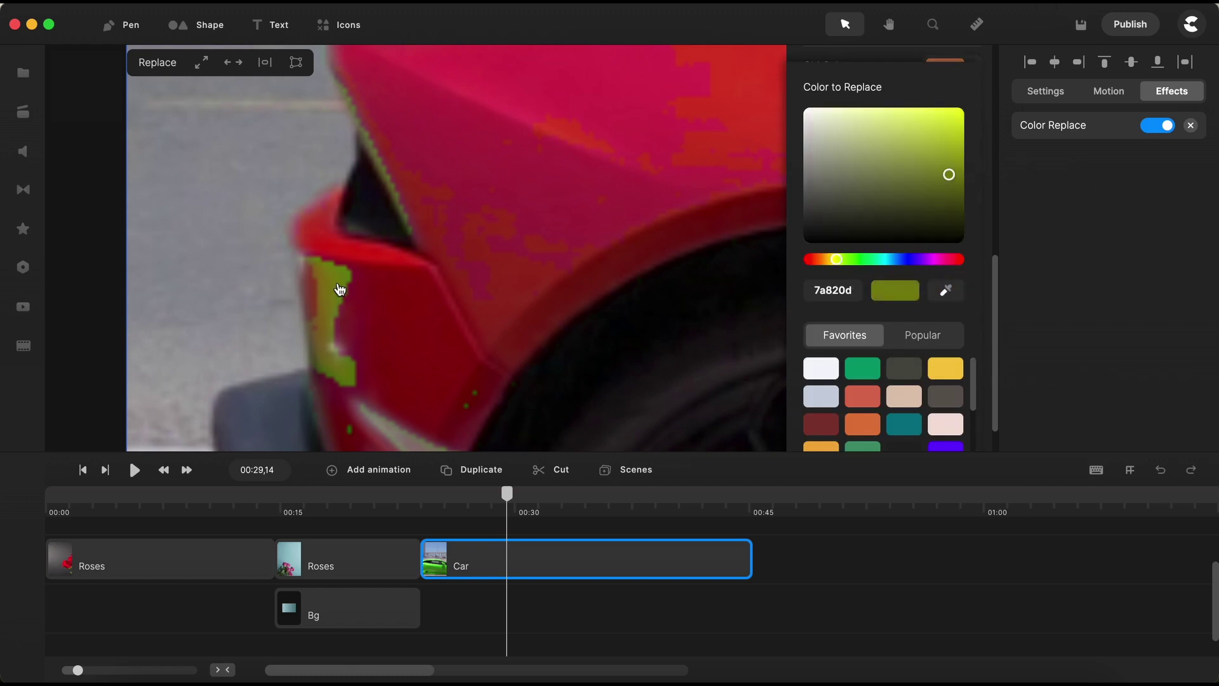
left_click(1064, 273)
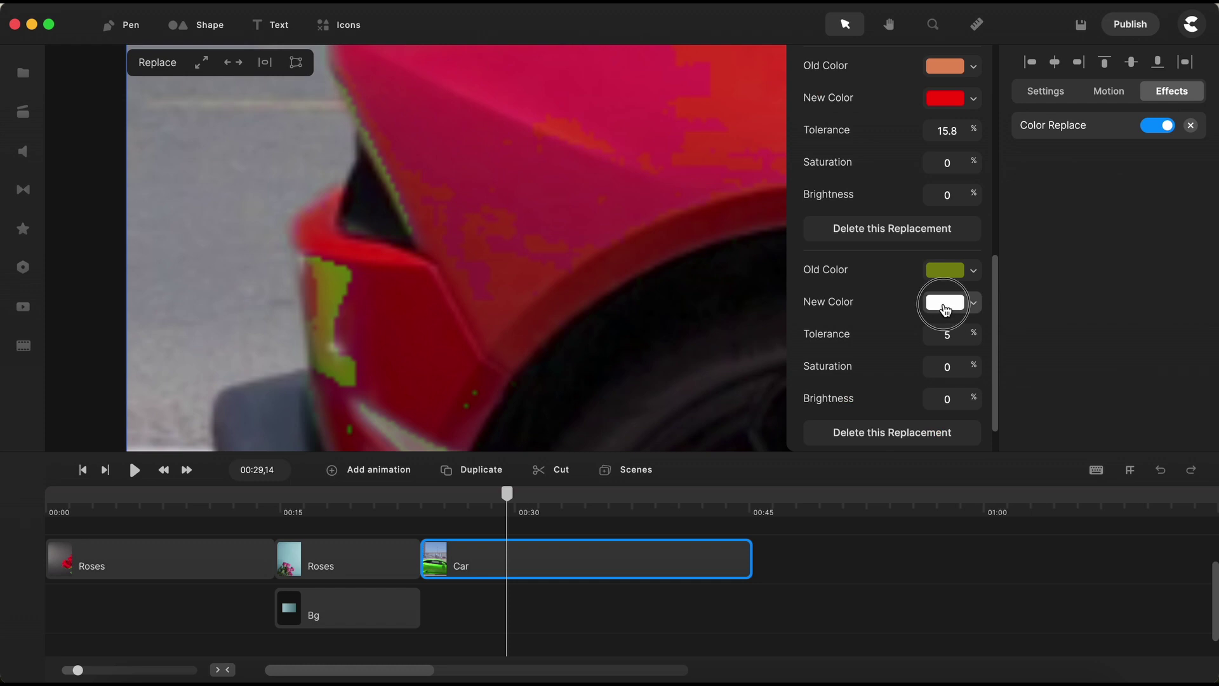
- Make the fourth replacement's new colour red with tolerance 35, close the settings, and fit the canvas view
left_click(942, 301)
scroll(890, 392, "down", 2)
left_click(821, 407)
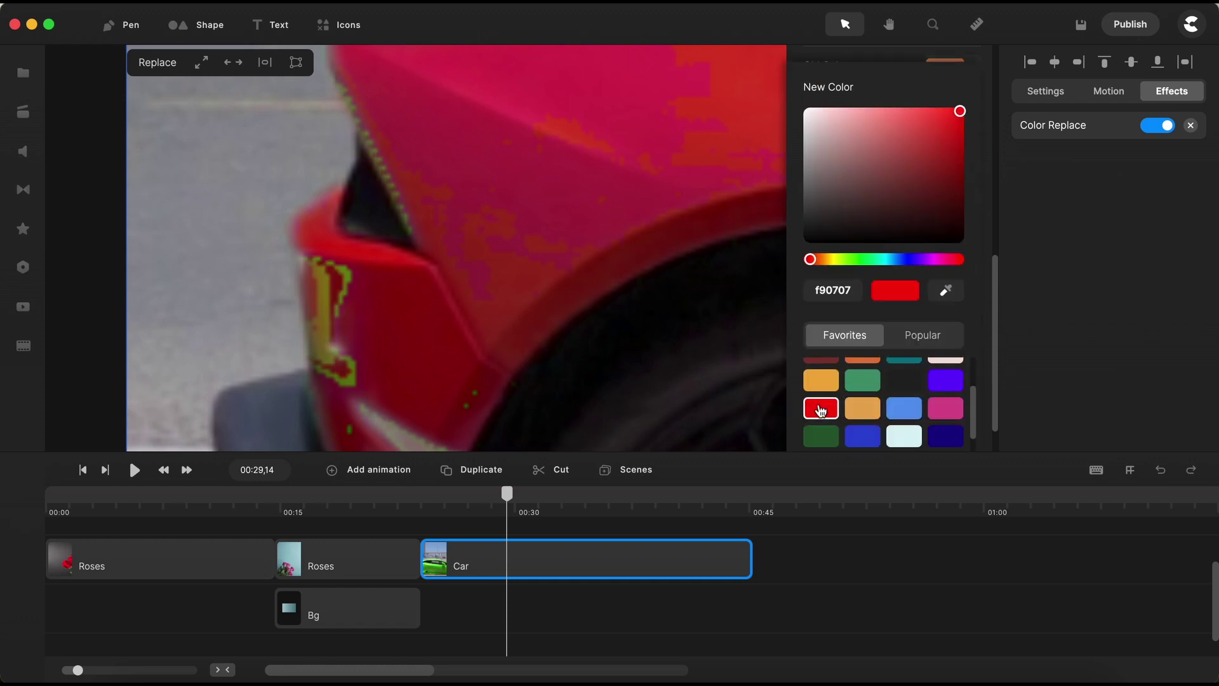
left_click(1041, 284)
left_click_drag(966, 337, 1001, 334)
scroll(616, 241, "down", 3)
scroll(614, 241, "down", 1)
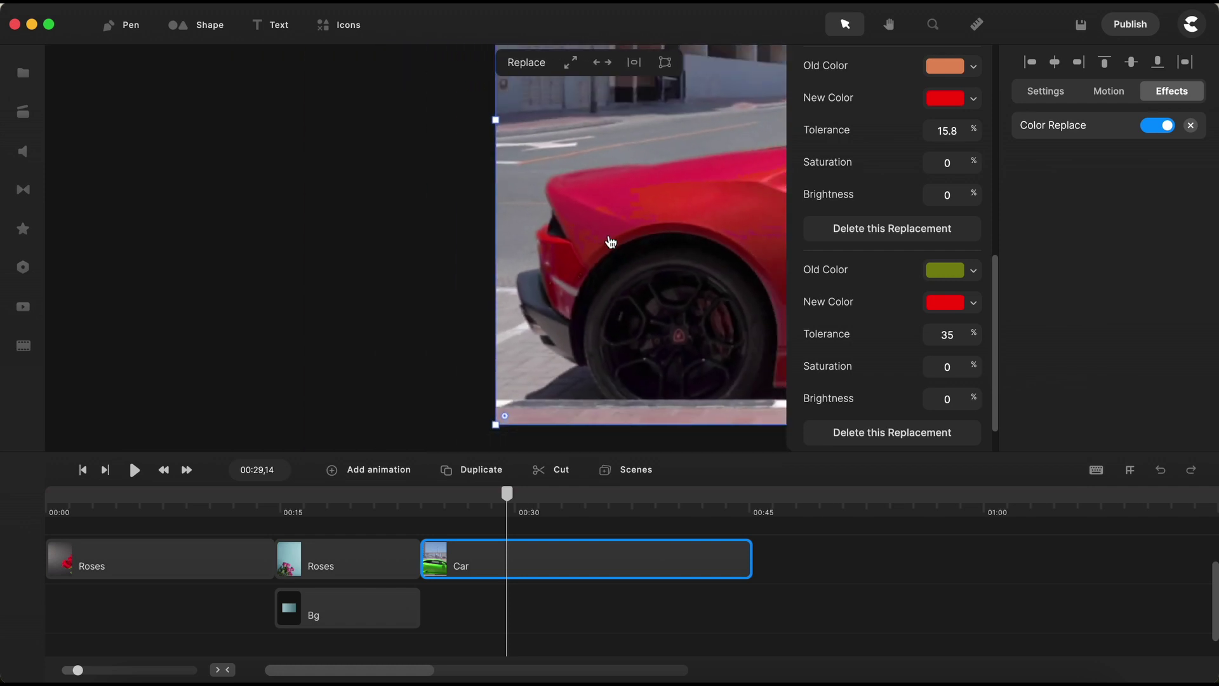
scroll(575, 261, "down", 2)
scroll(716, 254, "down", 3)
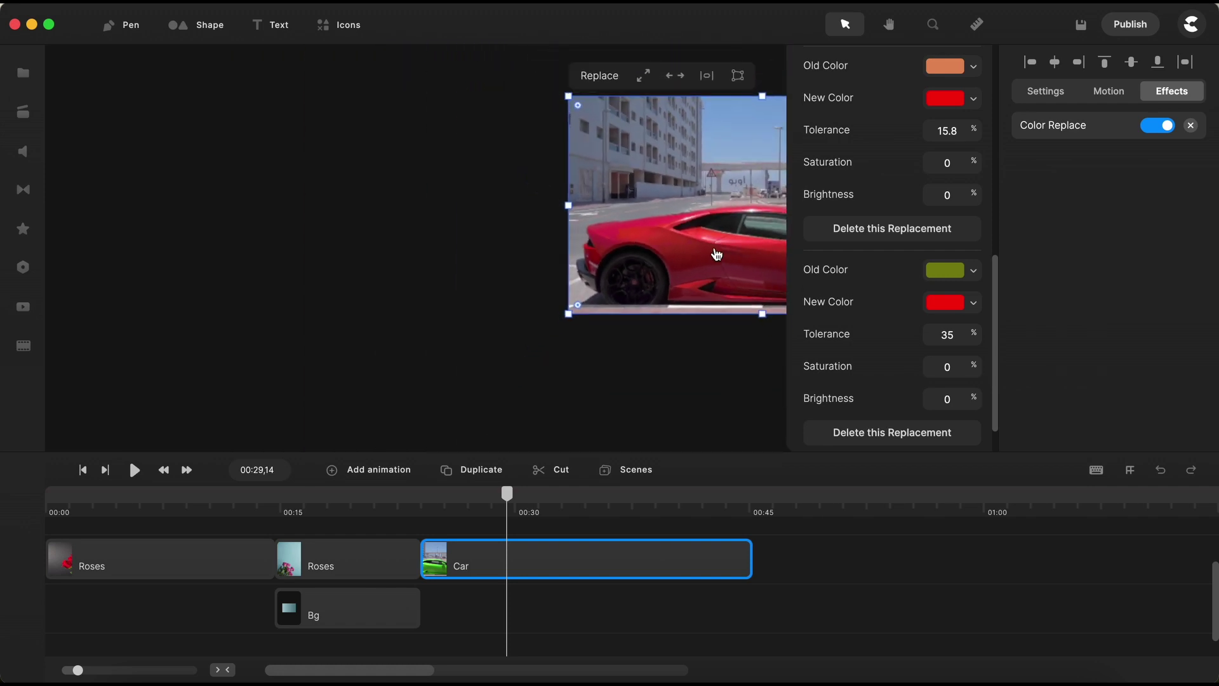
left_click(1108, 311)
key("shift+1")
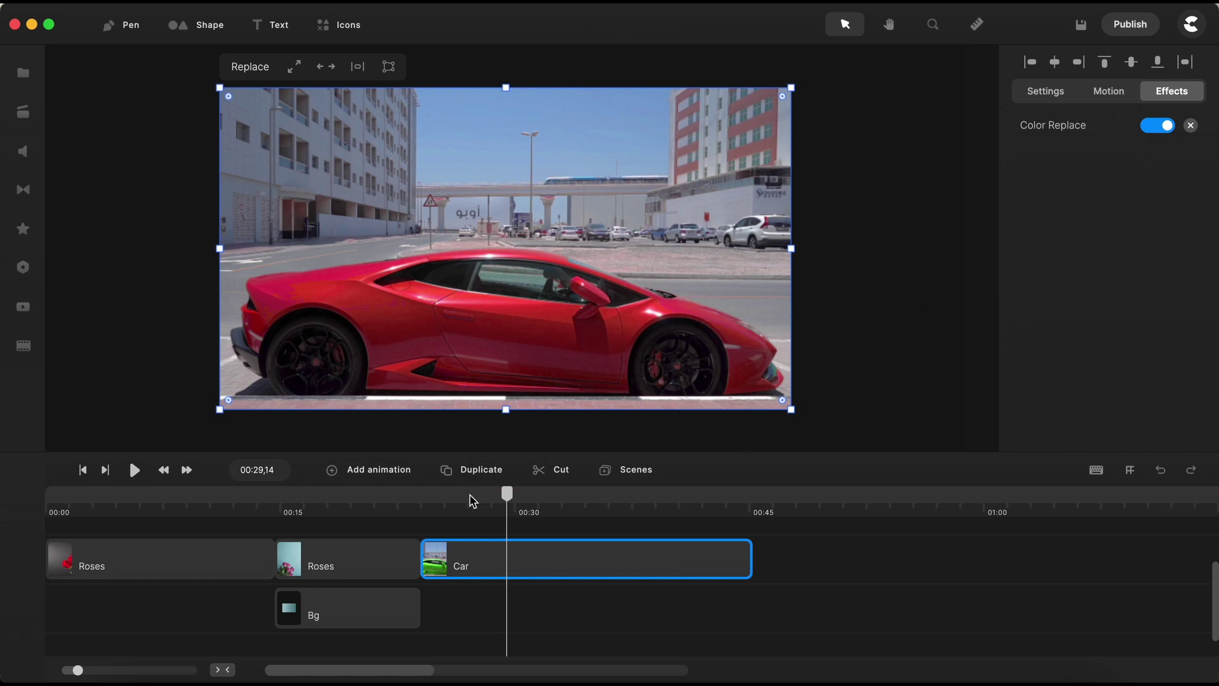
- Play the Car clip from an earlier point, stop at 00:38,09, and deselect the clip
left_click(417, 508)
key("space")
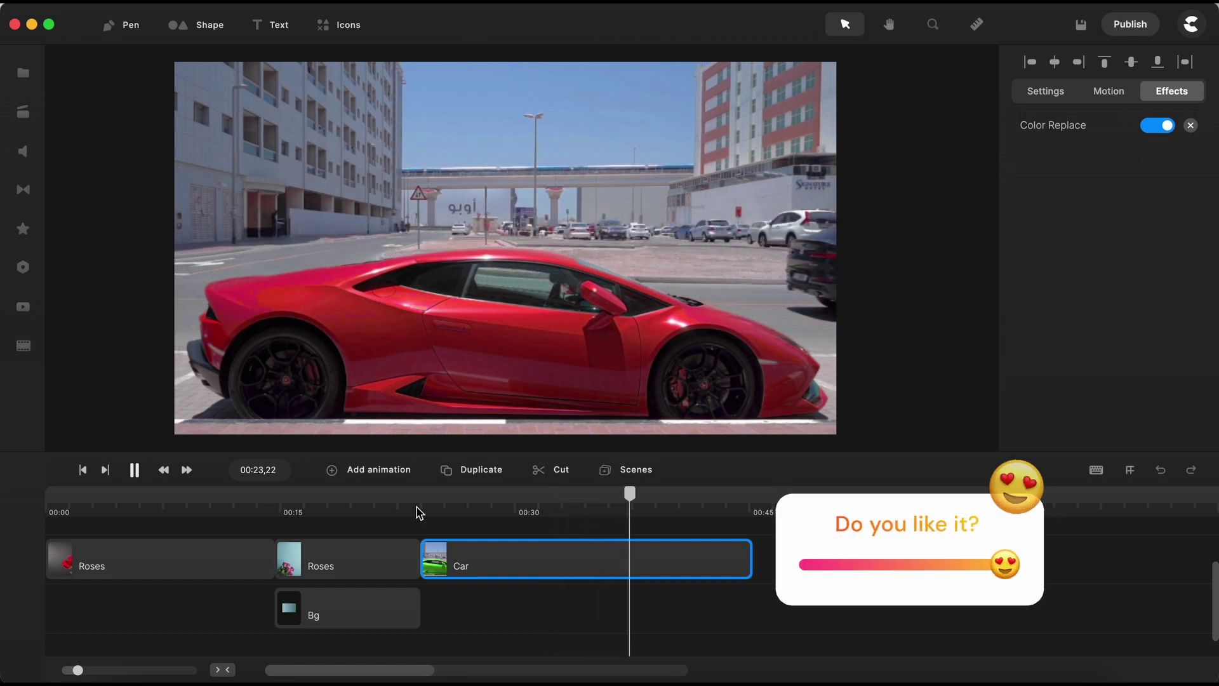
key("space")
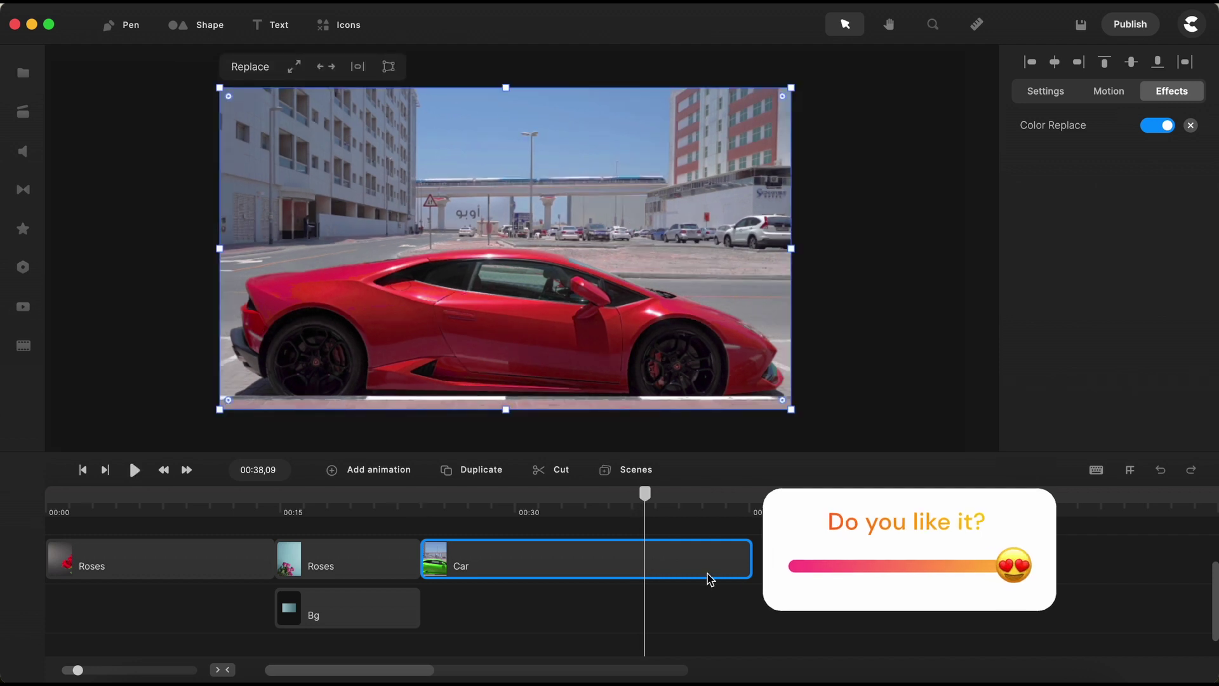
left_click(853, 592)
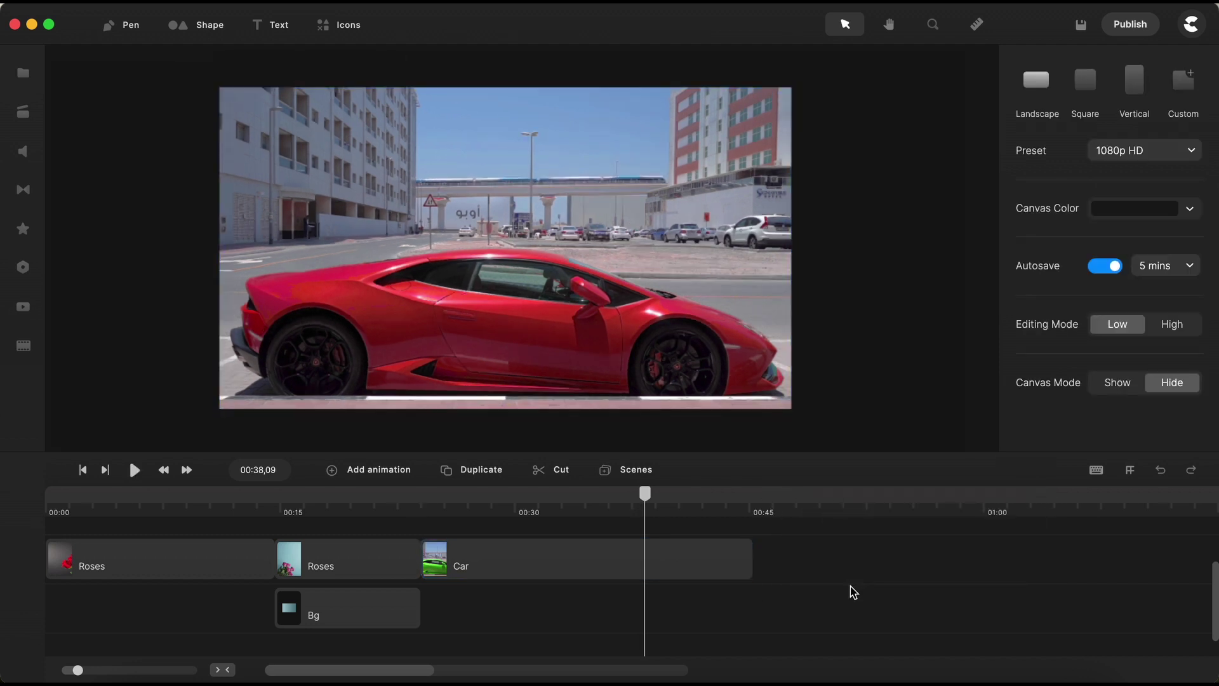